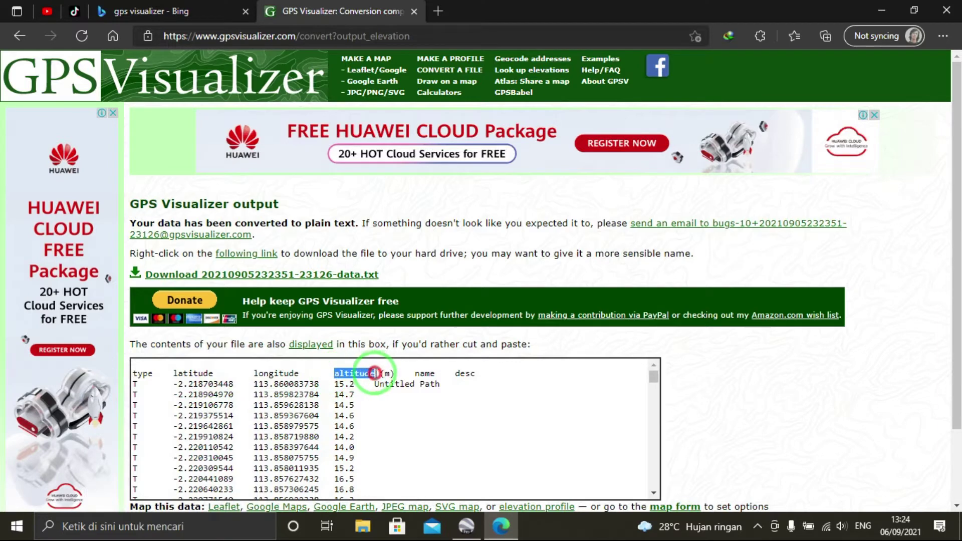
left_click(428, 427)
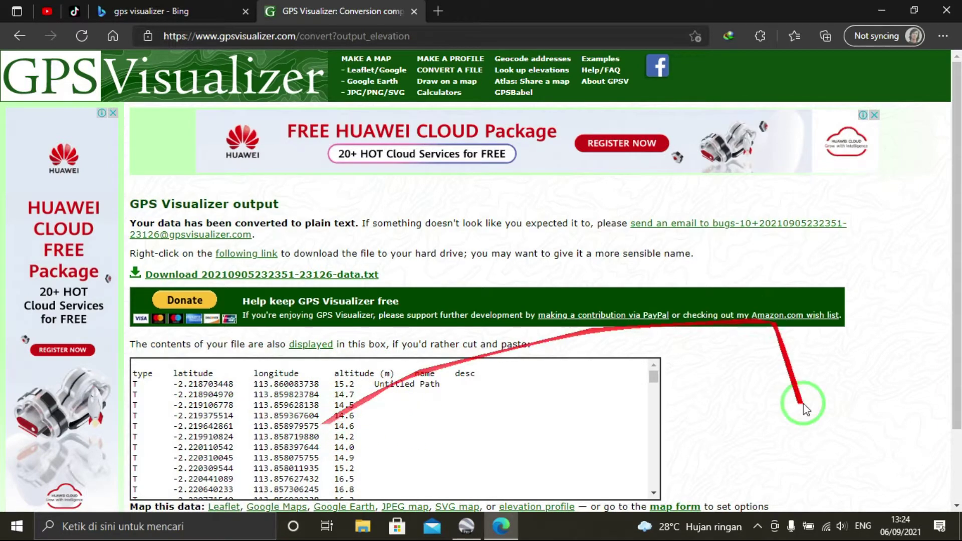
scroll(726, 403, "down", 1)
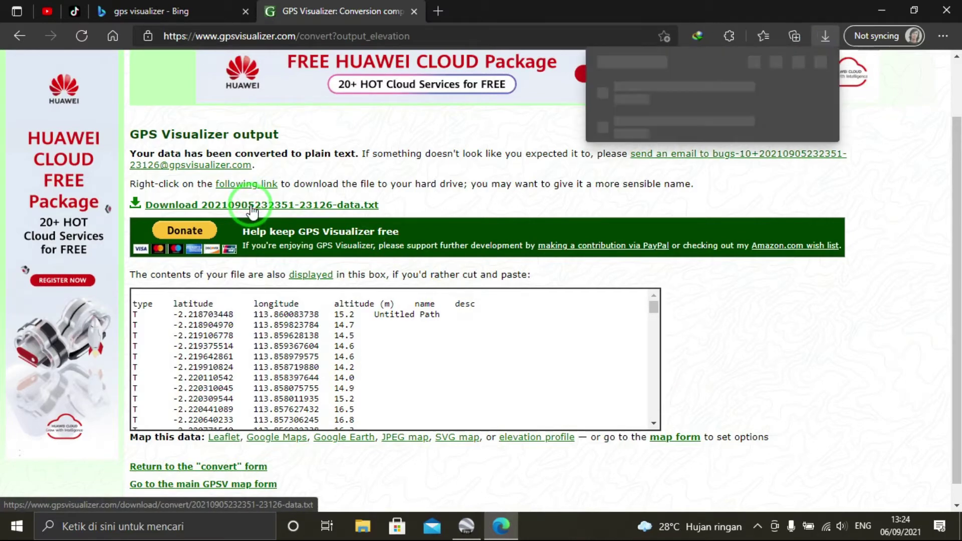
left_click(621, 62)
left_click(619, 99)
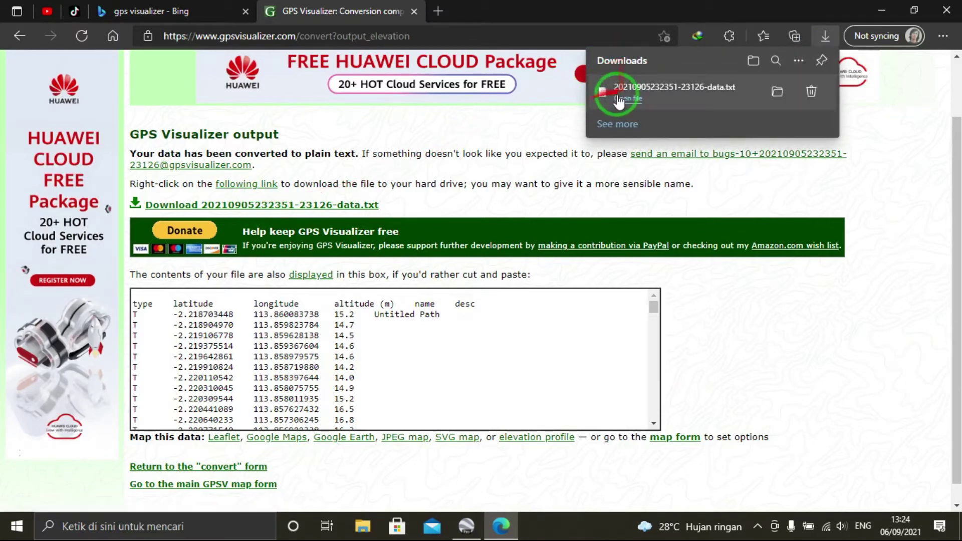
left_click(778, 92)
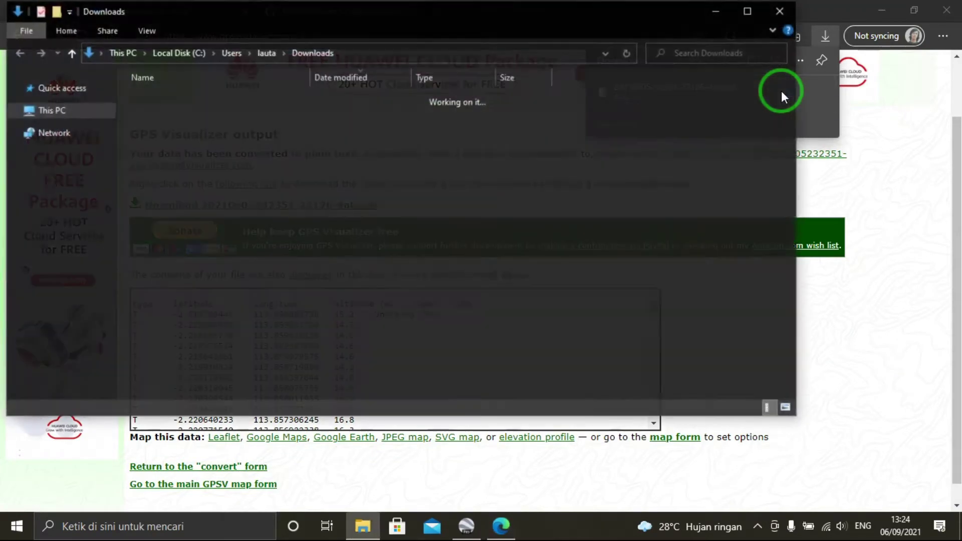
right_click(233, 116)
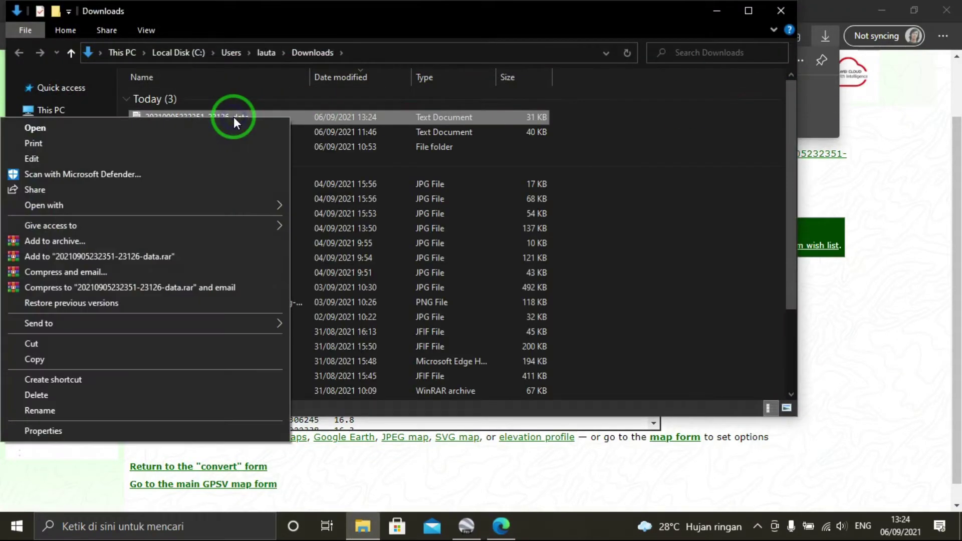
left_click(157, 340)
left_click(70, 144)
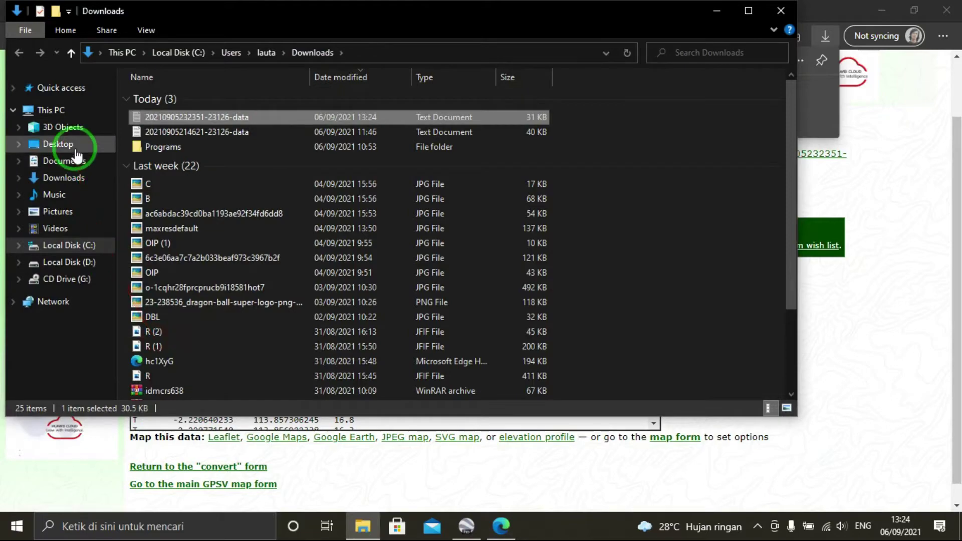
right_click(402, 167)
left_click(285, 245)
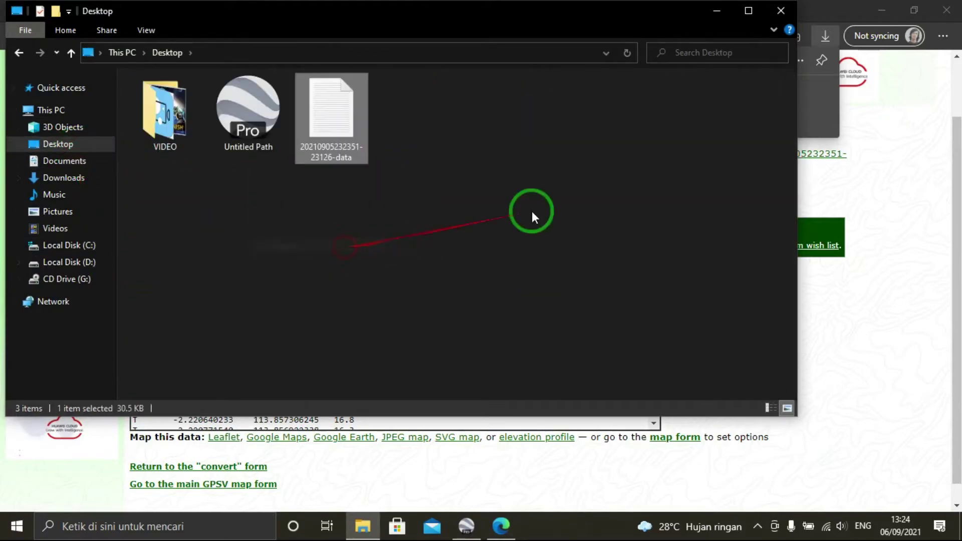
left_click(724, 11)
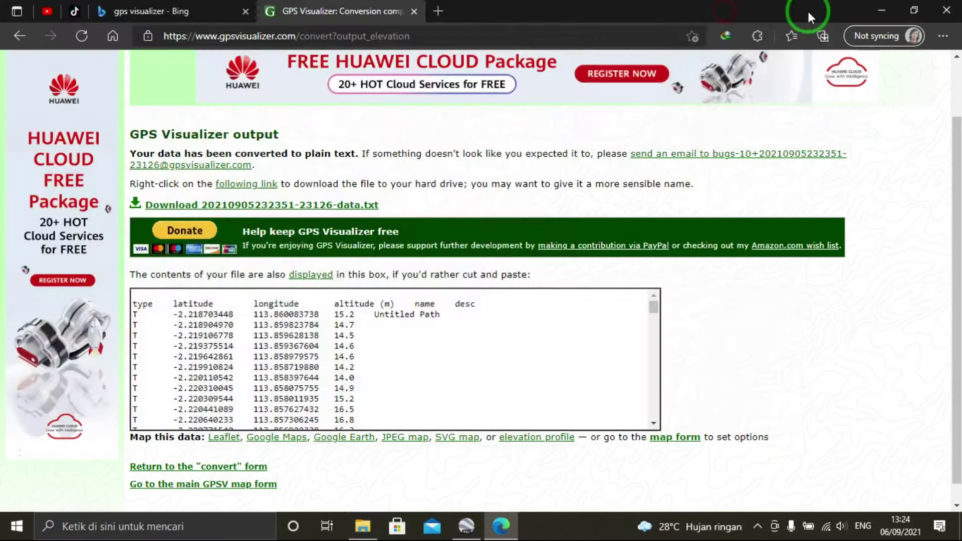
left_click(880, 10)
right_click(443, 89)
left_click(411, 125)
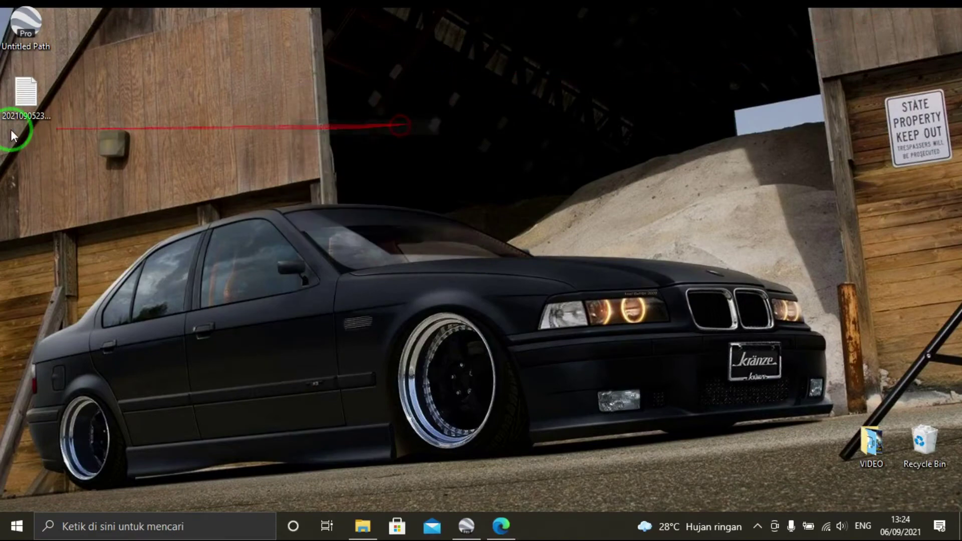
double_click(6, 115)
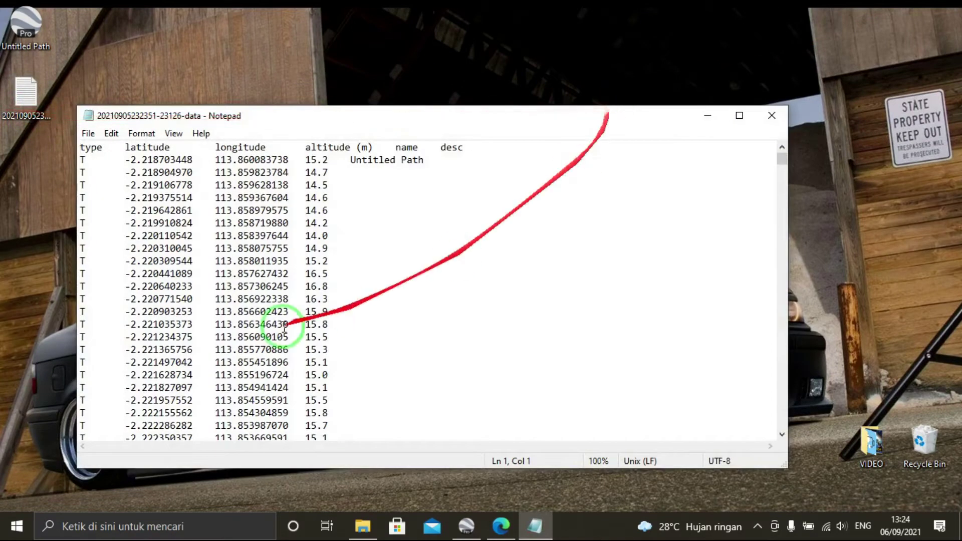
- Copy the entire contents of the coordinate text file
left_click(159, 240)
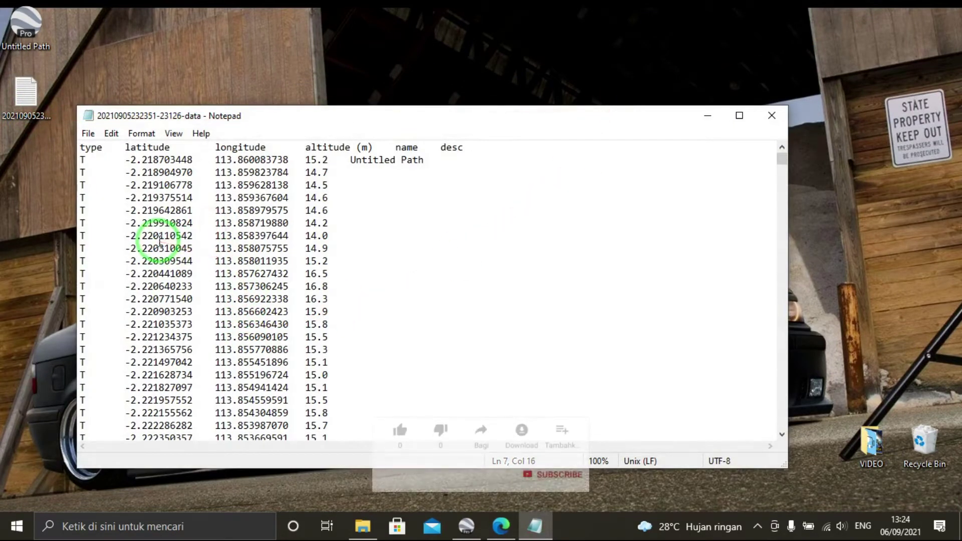
key("ctrl+a")
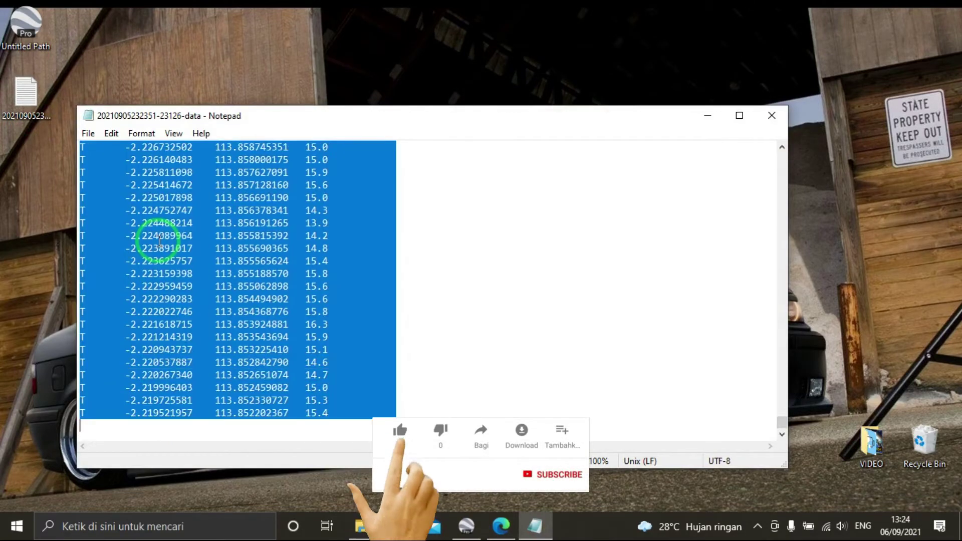
right_click(160, 240)
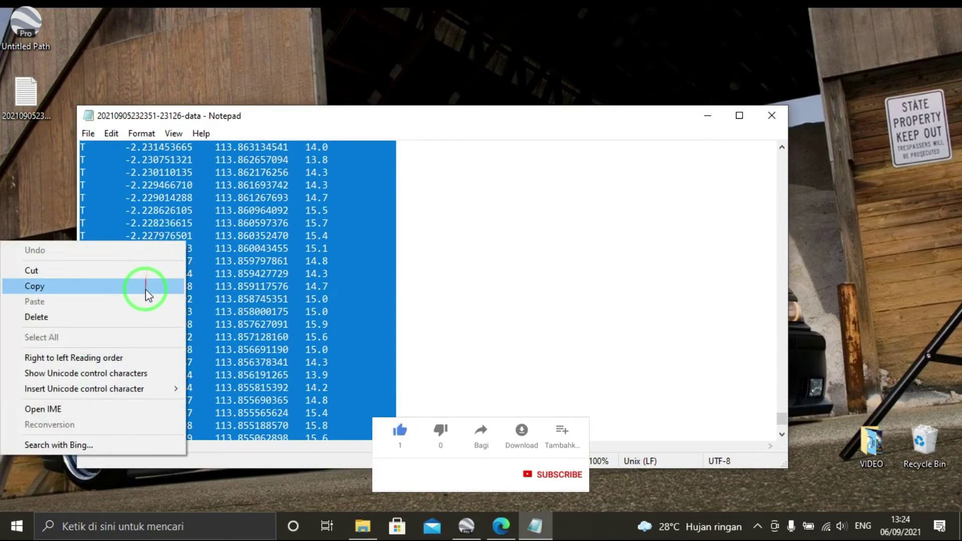
left_click(140, 286)
- Switch to Excel, create a blank workbook and paste the copied coordinate data starting at cell A1
left_click(10, 532)
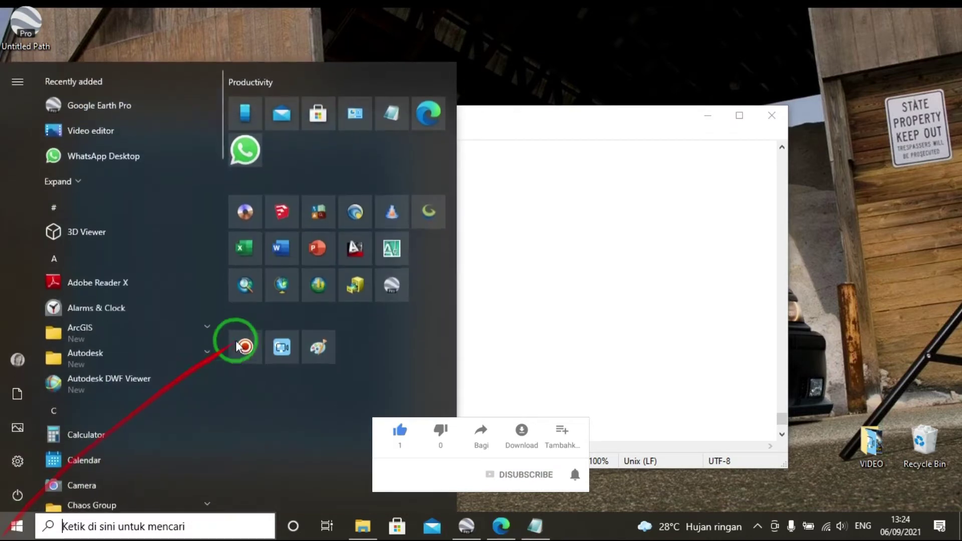
left_click(240, 249)
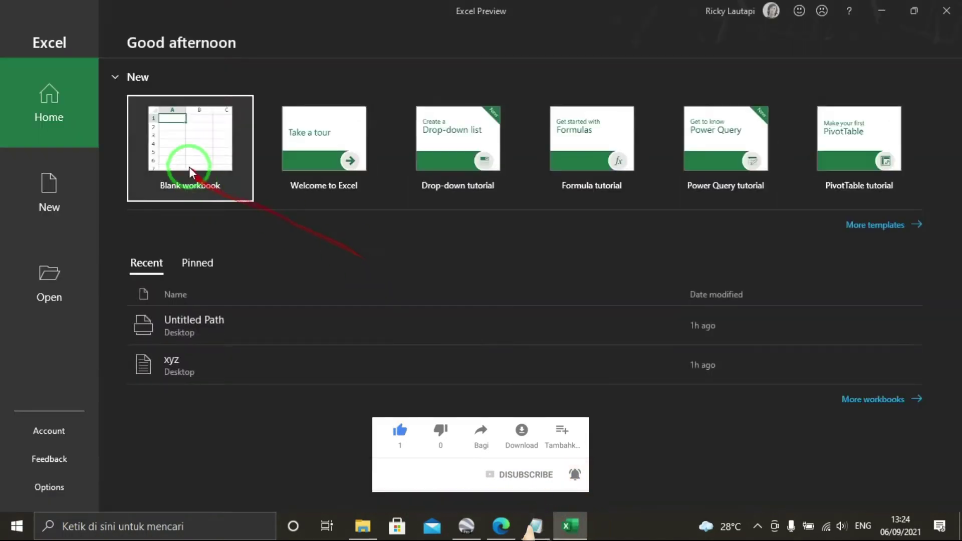
left_click(192, 173)
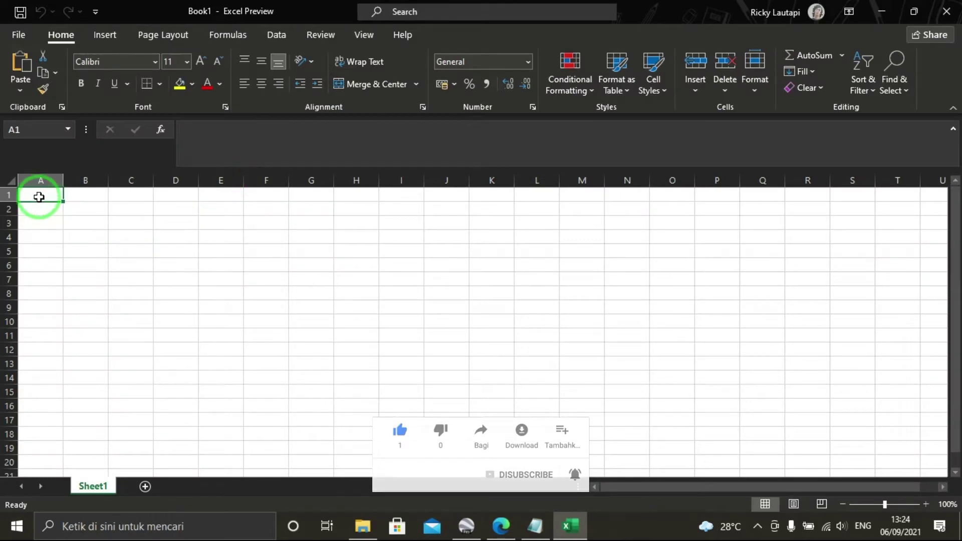
right_click(39, 199)
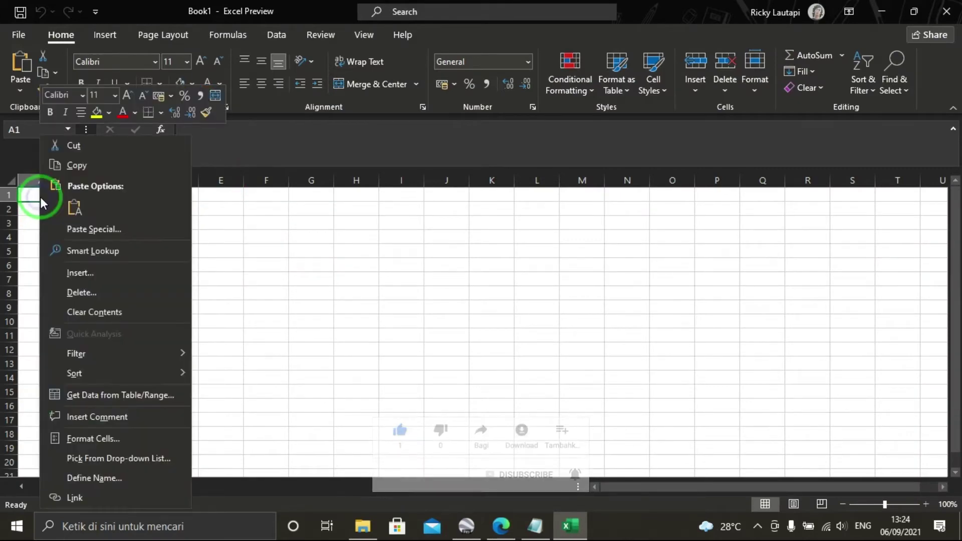
left_click(75, 206)
left_click(354, 296)
- Review the type, latitude, longitude and altitude columns of the pasted data
left_click(52, 224)
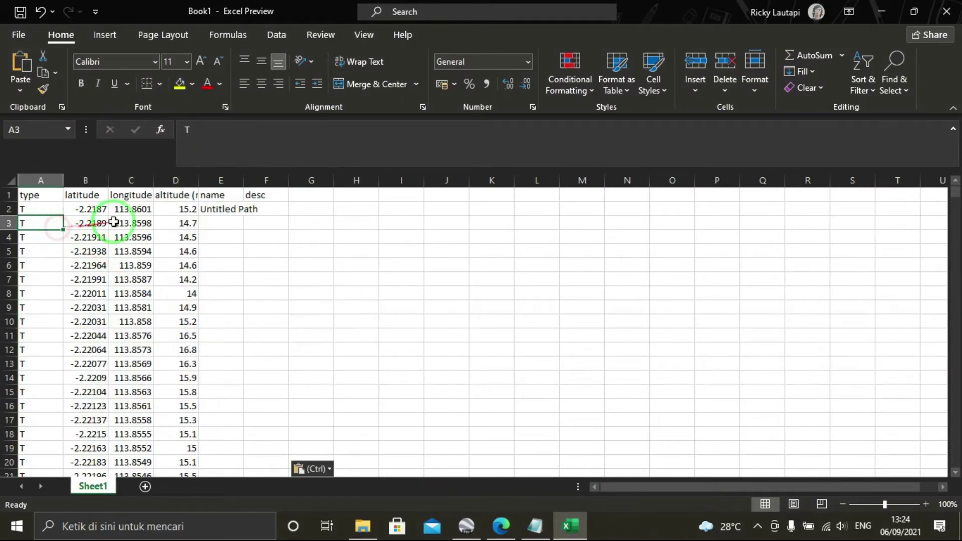
left_click(133, 223)
left_click(46, 195)
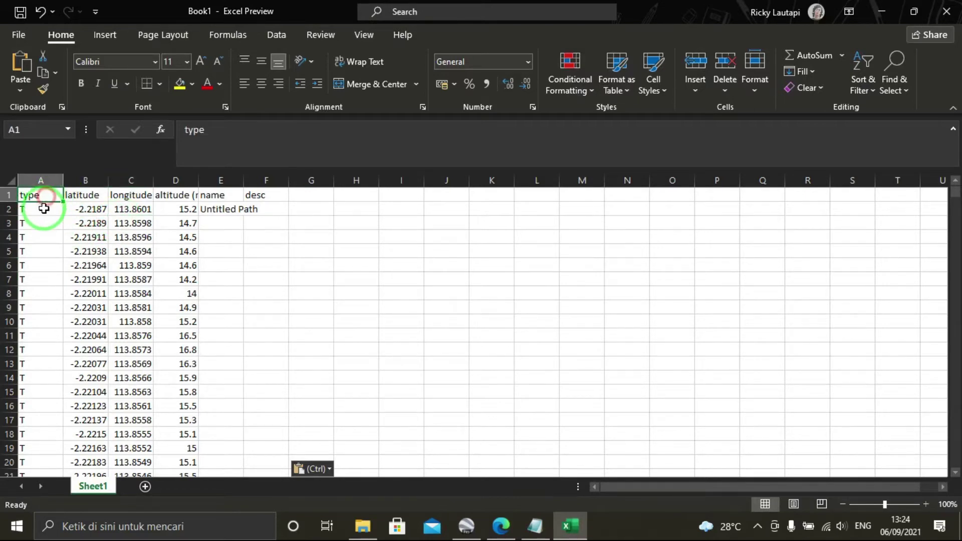
left_click_drag(45, 209, 21, 408)
left_click_drag(82, 223, 86, 377)
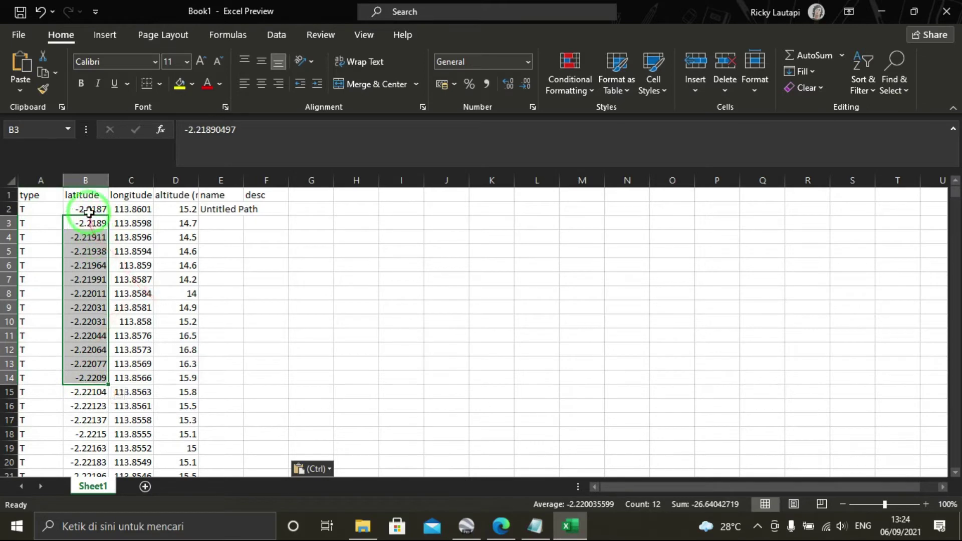
left_click_drag(89, 209, 89, 349)
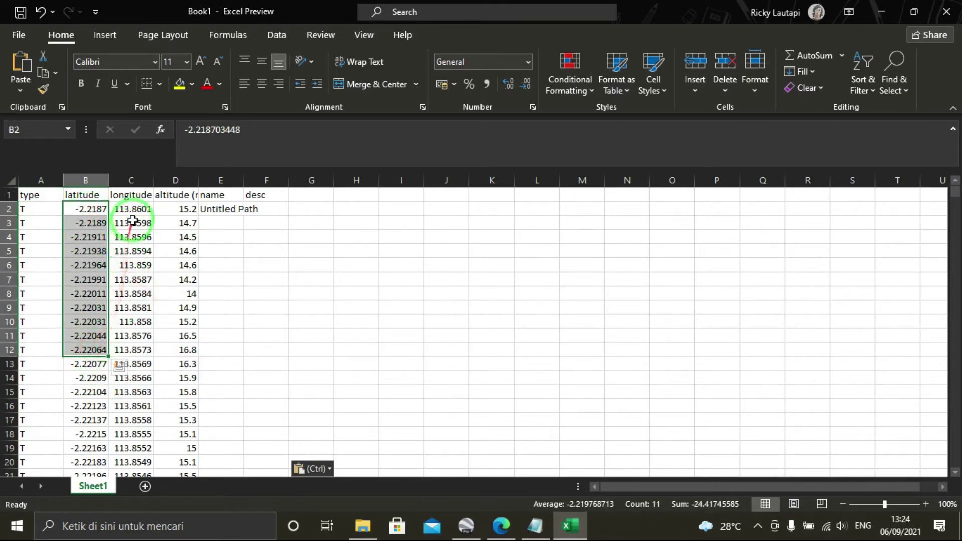
left_click_drag(137, 210, 133, 349)
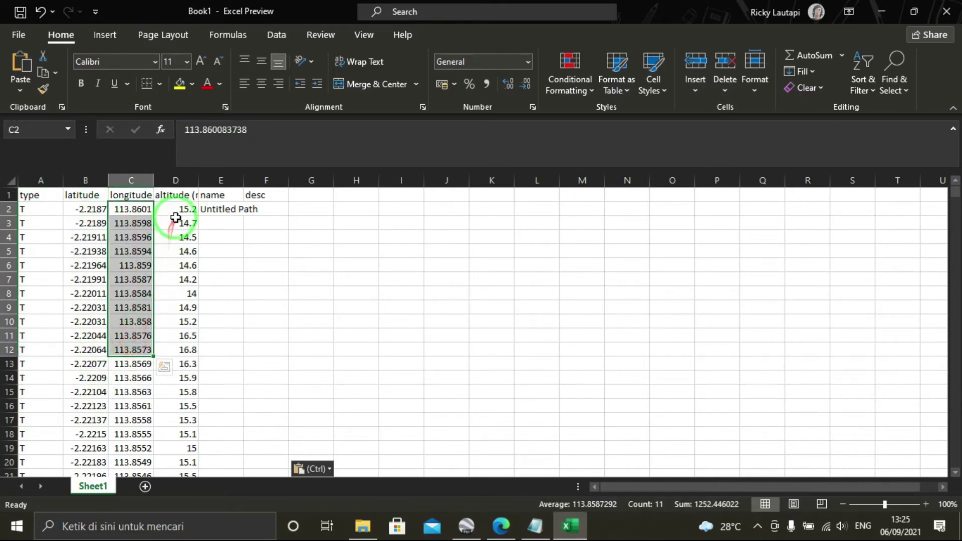
left_click_drag(181, 209, 189, 318)
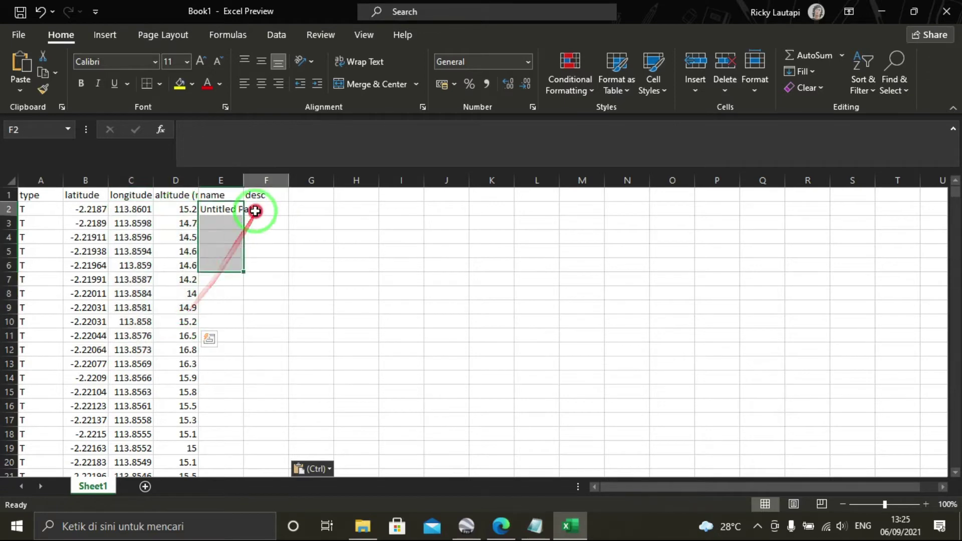
- Clear the name and desc headers and the Untitled Path entry from cells E1:F3
left_click(235, 195)
left_click_drag(252, 196, 265, 222)
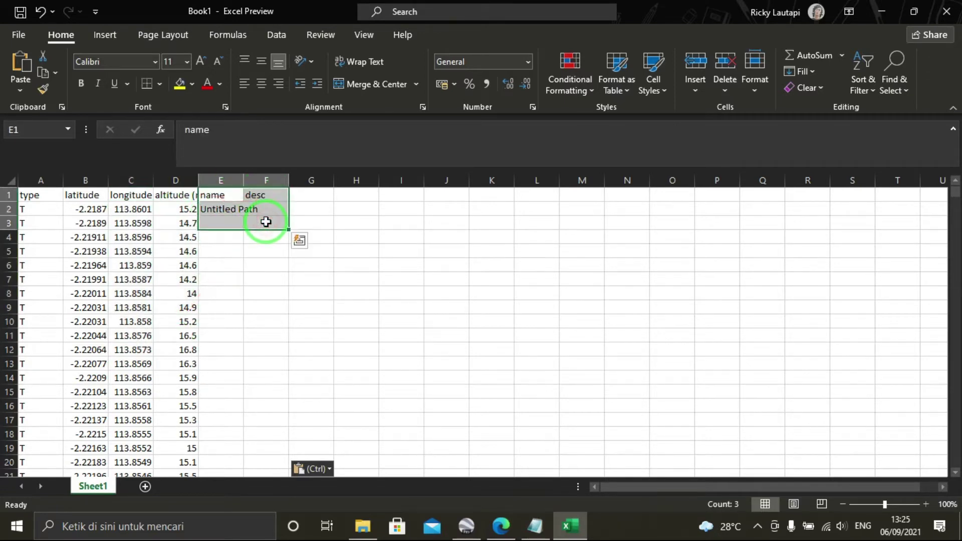
key("Delete")
left_click(323, 310)
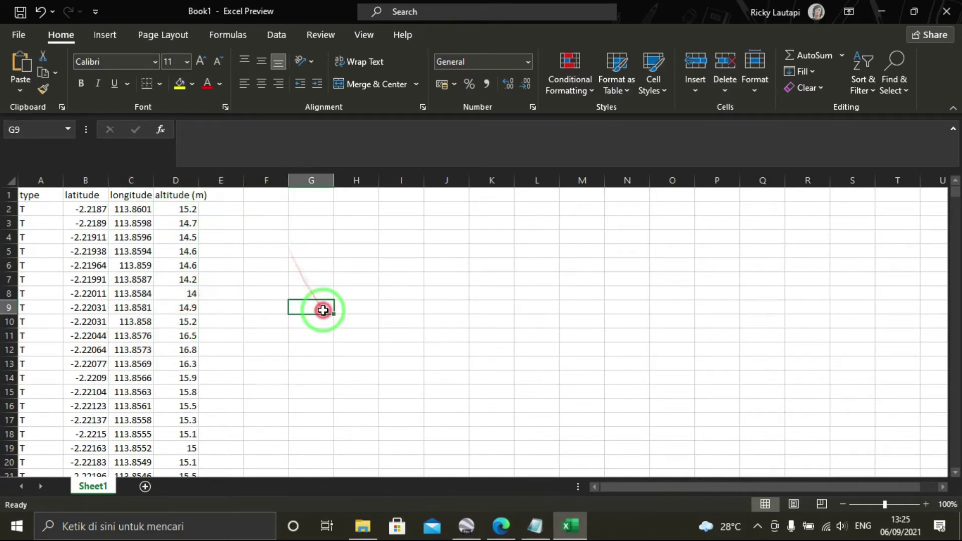
left_click(794, 235)
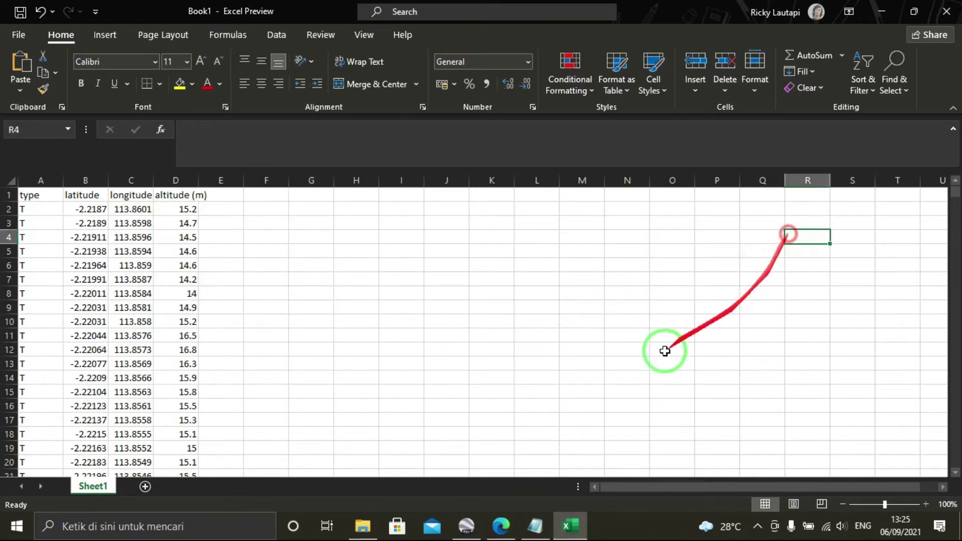
- Check the latitude, longitude and altitude values in the first two data rows
left_click(80, 209)
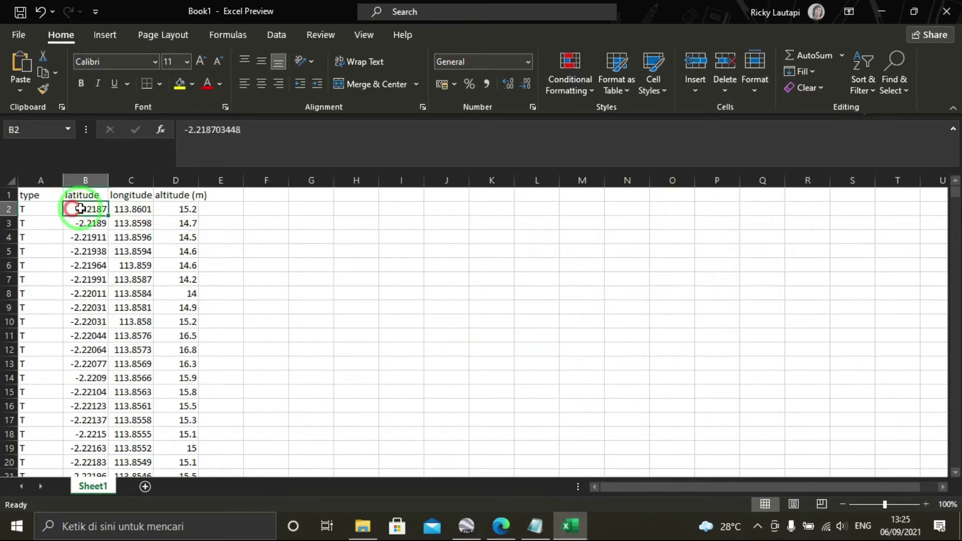
left_click(124, 209)
left_click(170, 209)
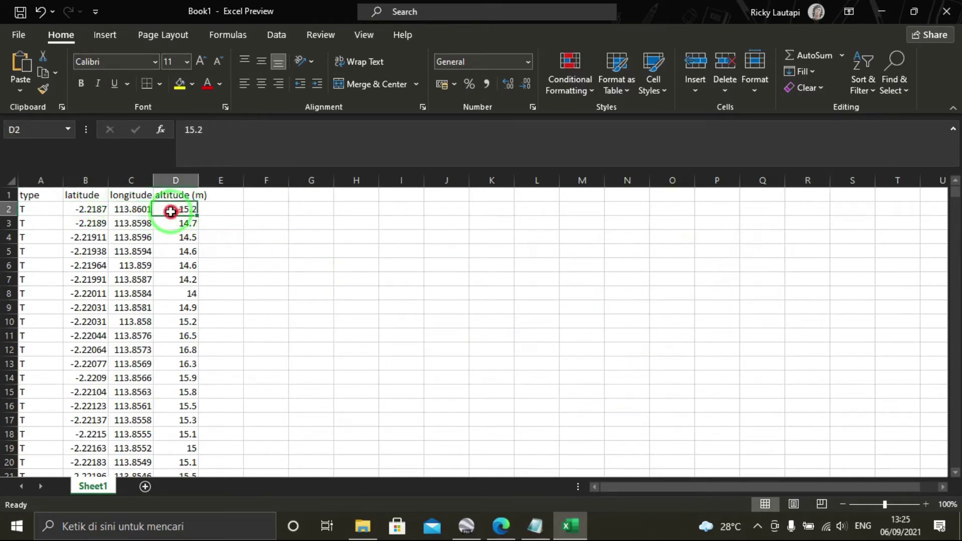
left_click(94, 210)
left_click(124, 210)
left_click(87, 224)
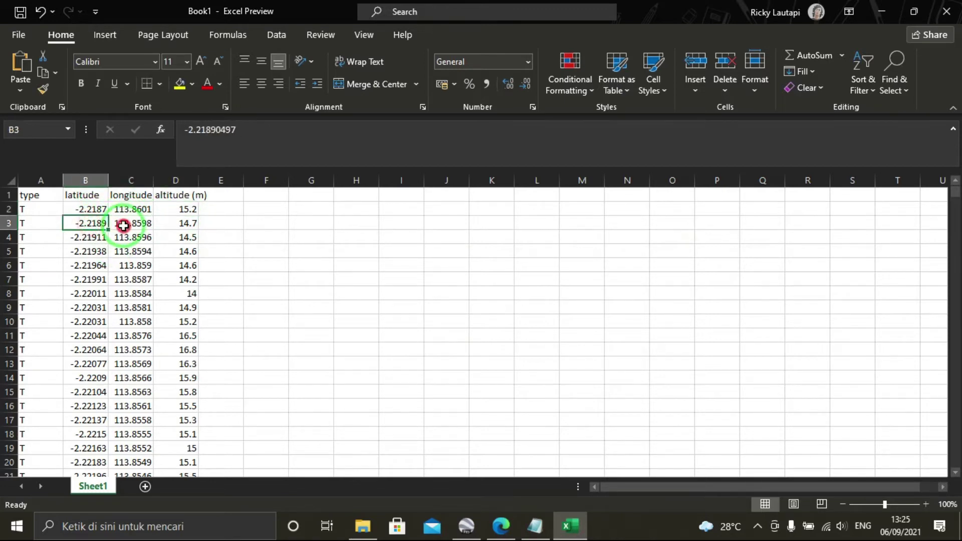
left_click(122, 221)
- Minimize the workbook window, close the text file and refresh the desktop
left_click(886, 14)
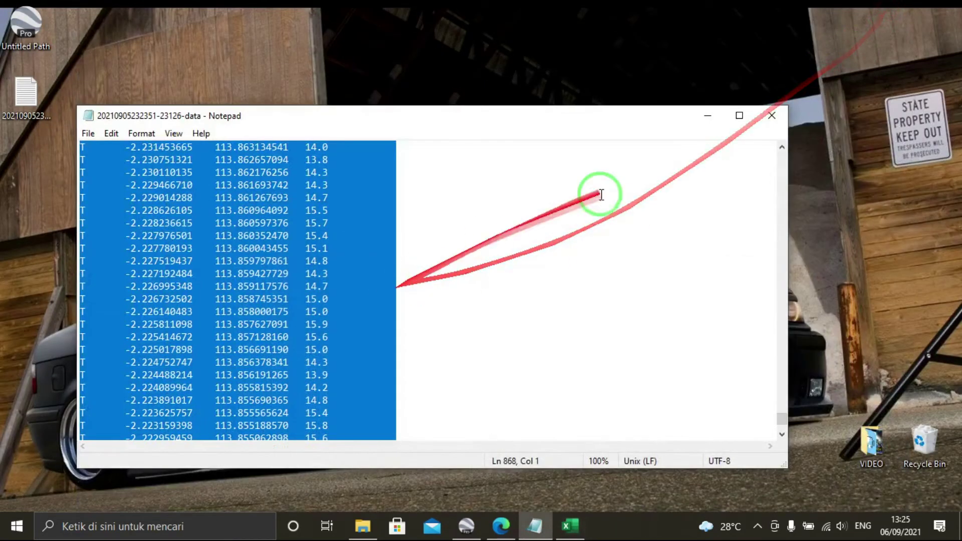
left_click(781, 121)
right_click(224, 330)
left_click(187, 380)
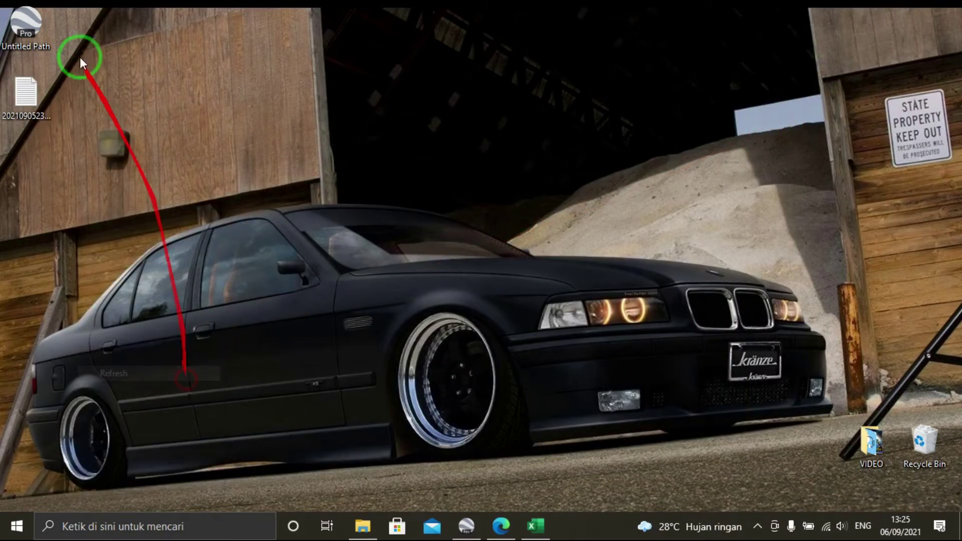
- Launch Global Mapper 22.0 (64-bit) and refresh the desktop while it loads
left_click(11, 526)
left_click(425, 228)
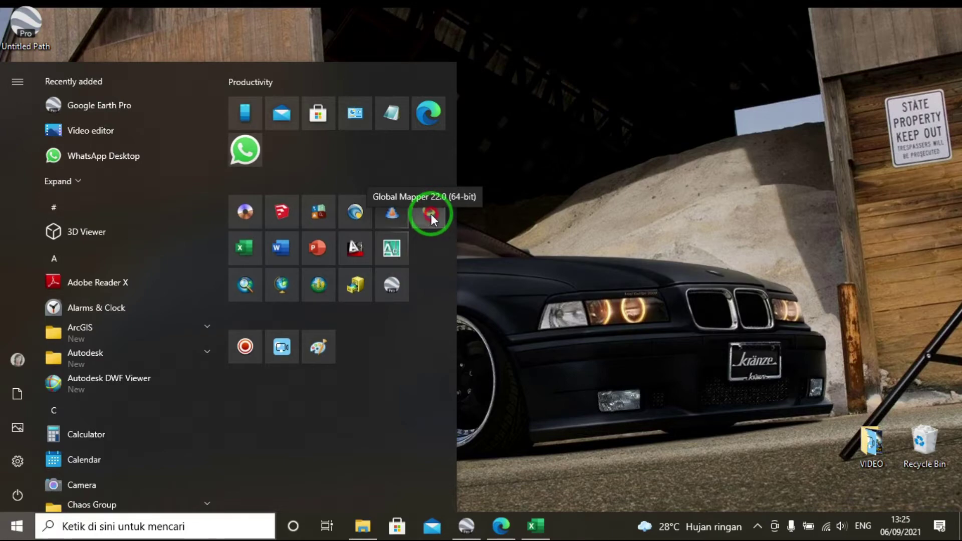
left_click(431, 216)
left_click(16, 526)
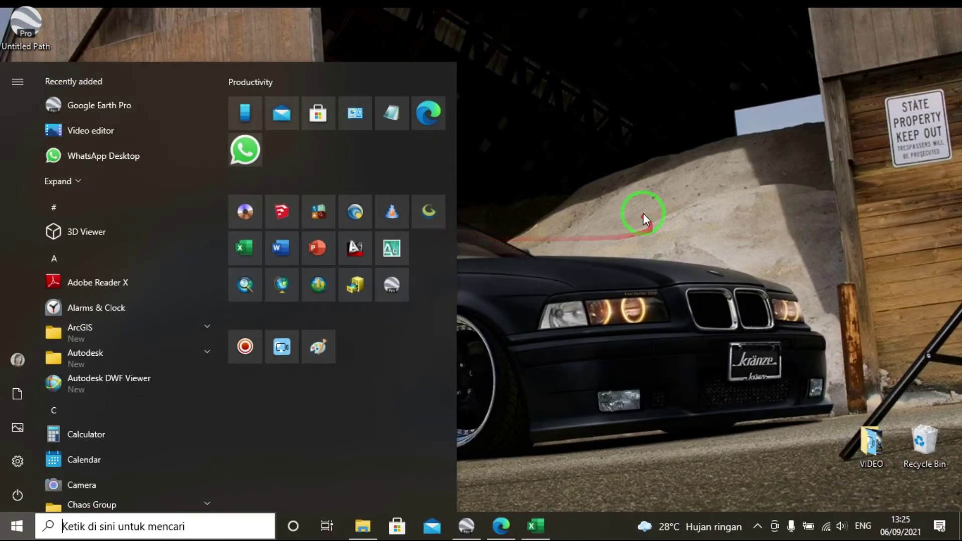
right_click(642, 212)
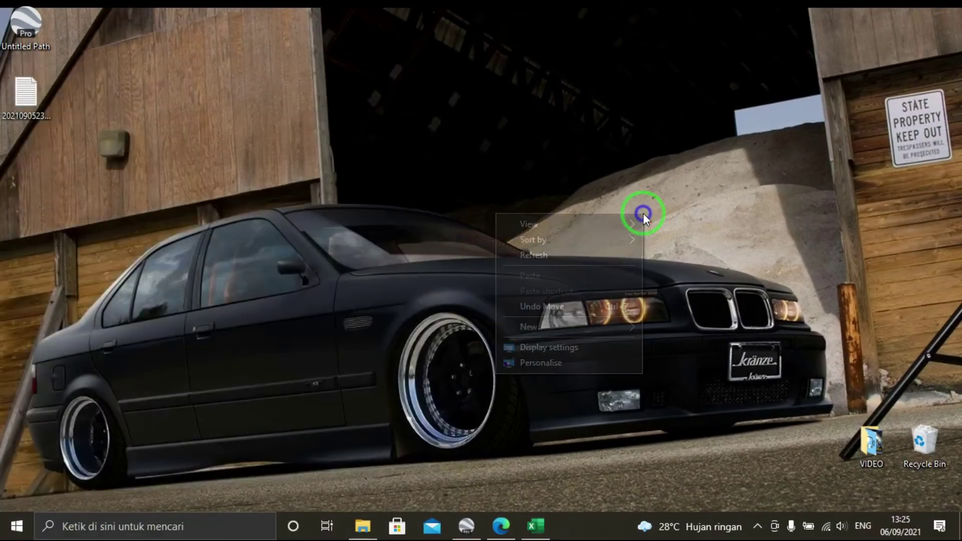
left_click(608, 254)
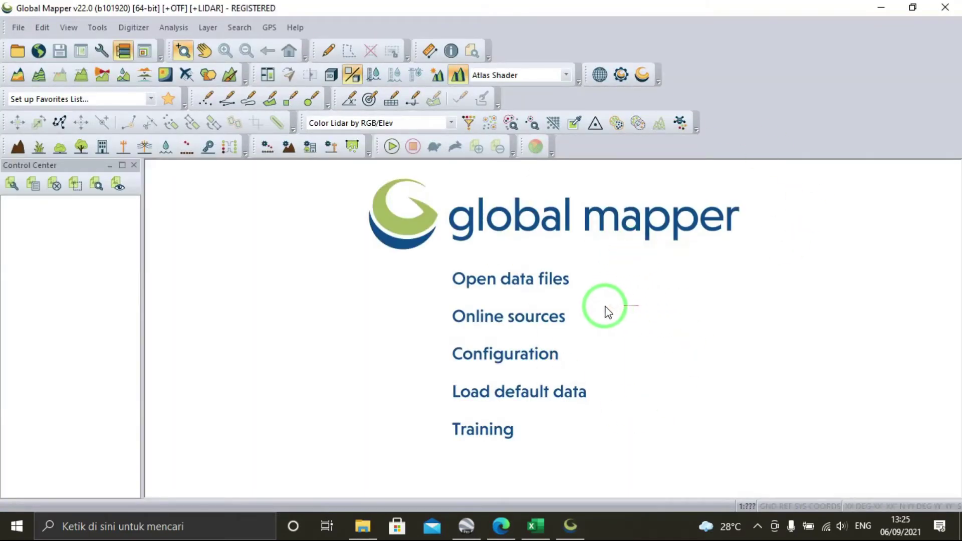
- Load the Untitled Path file from the Desktop and add ASTER GDEM v2 Worldwide Elevation Data for the current screen bounds
left_click(501, 281)
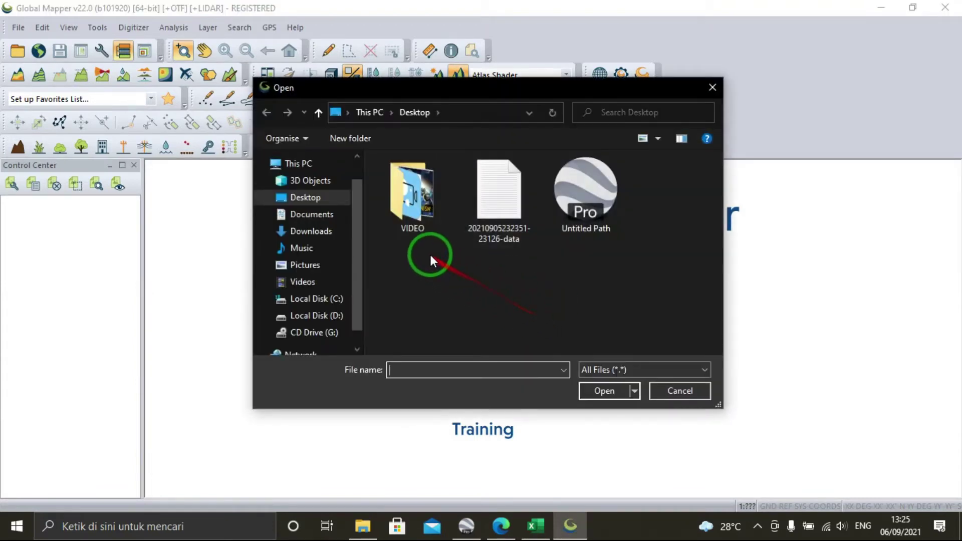
left_click(596, 201)
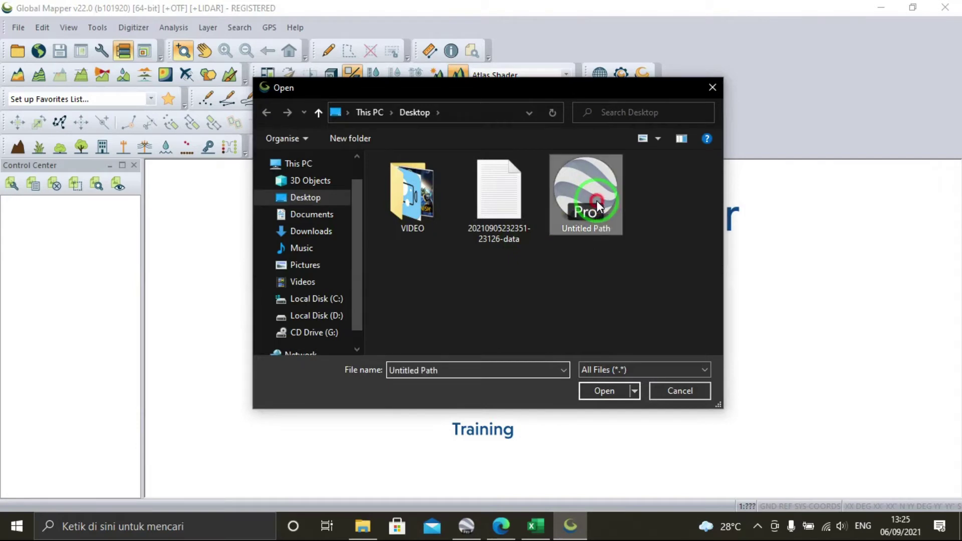
left_click(615, 393)
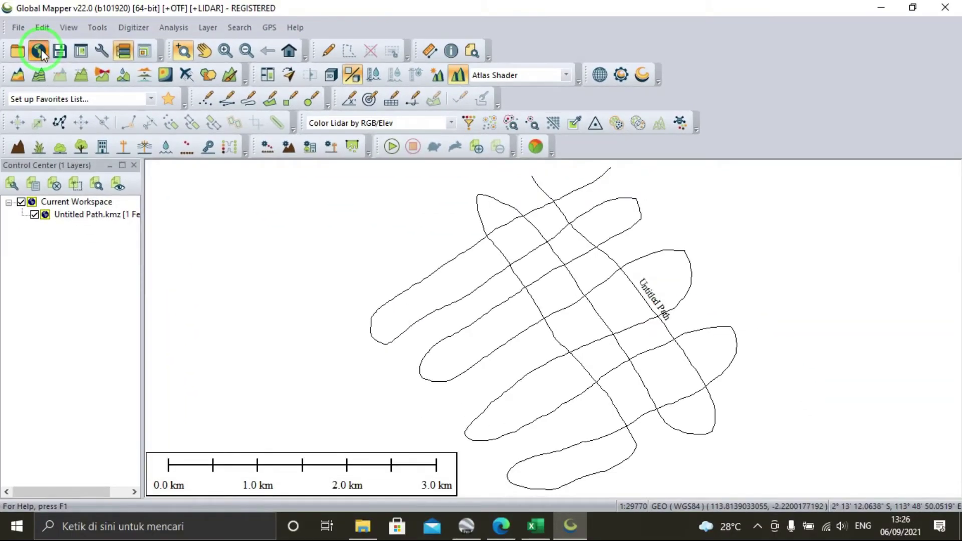
left_click(40, 50)
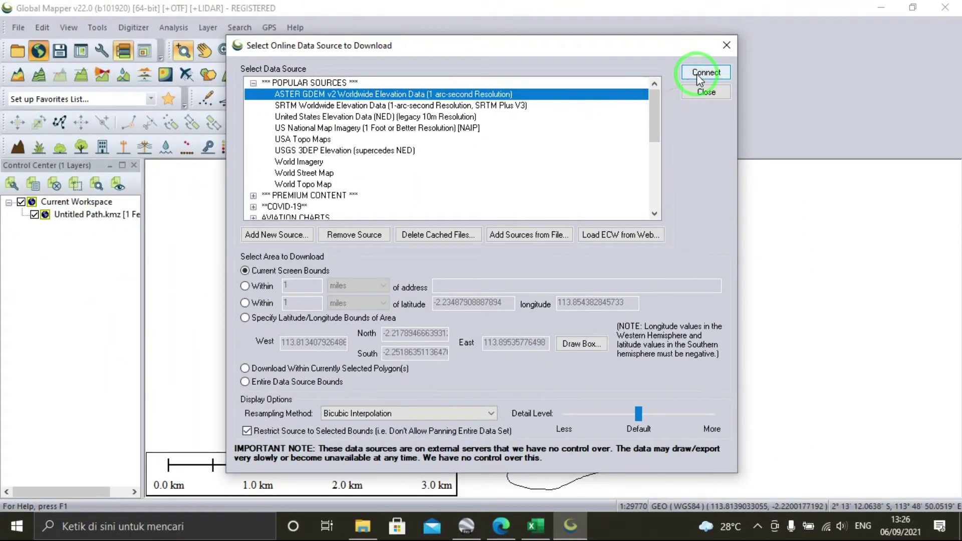
left_click(697, 74)
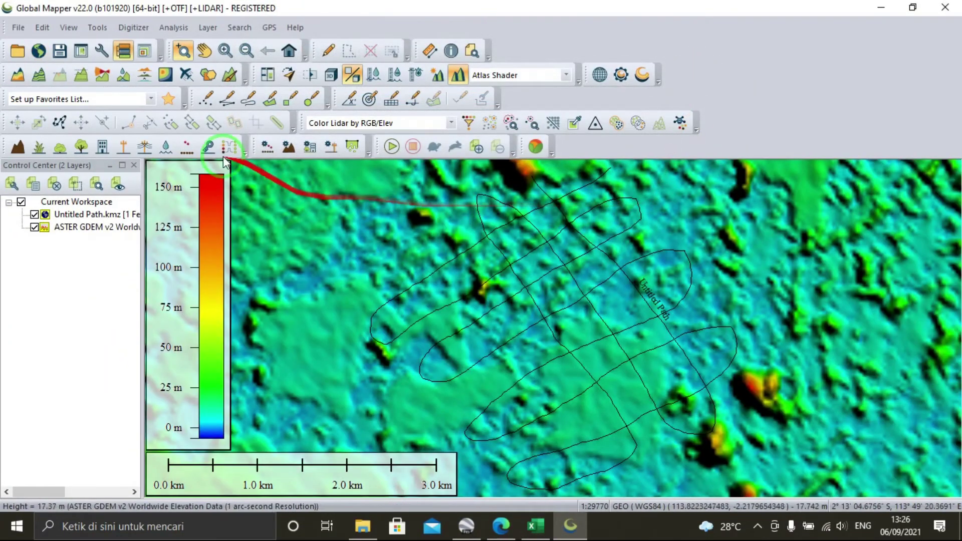
- Open the configuration settings and bring up the Projection page
left_click(98, 28)
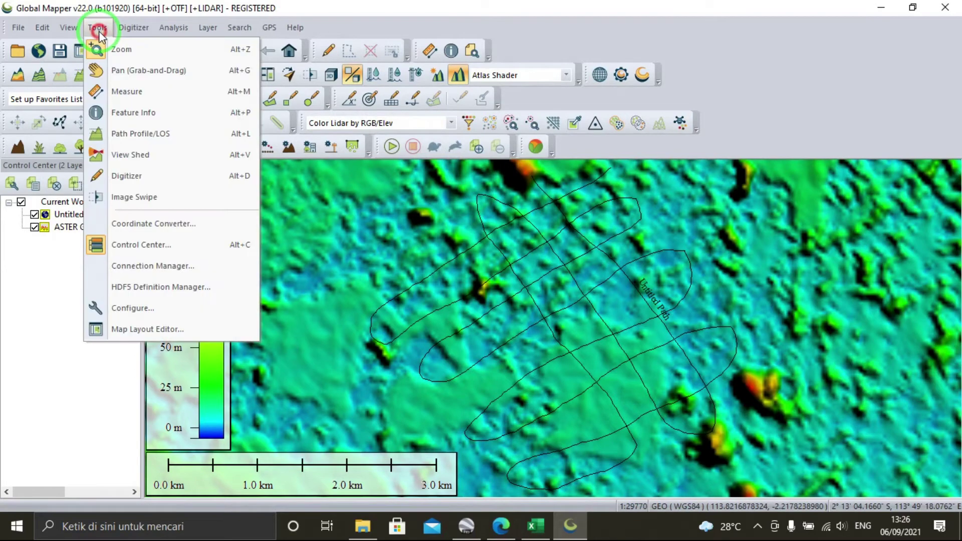
left_click(122, 309)
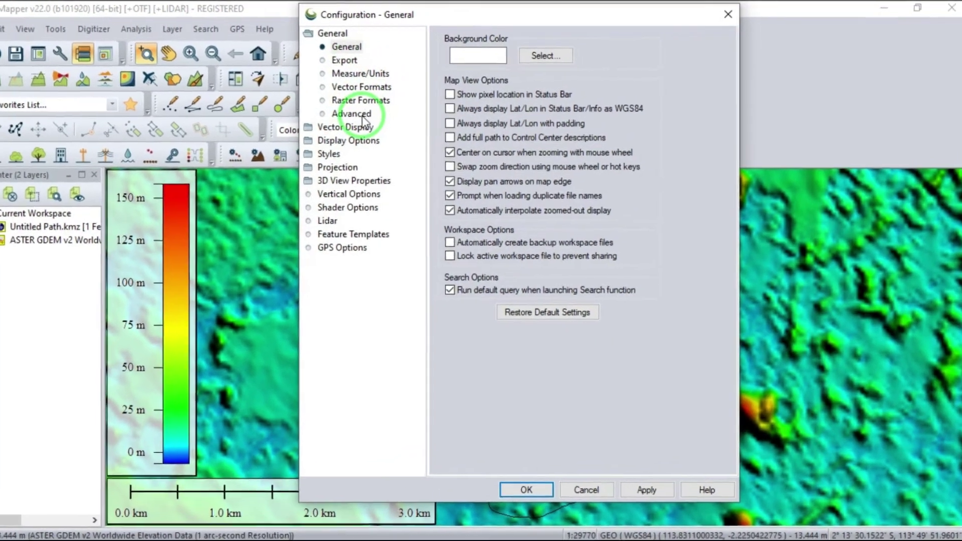
left_click(392, 107)
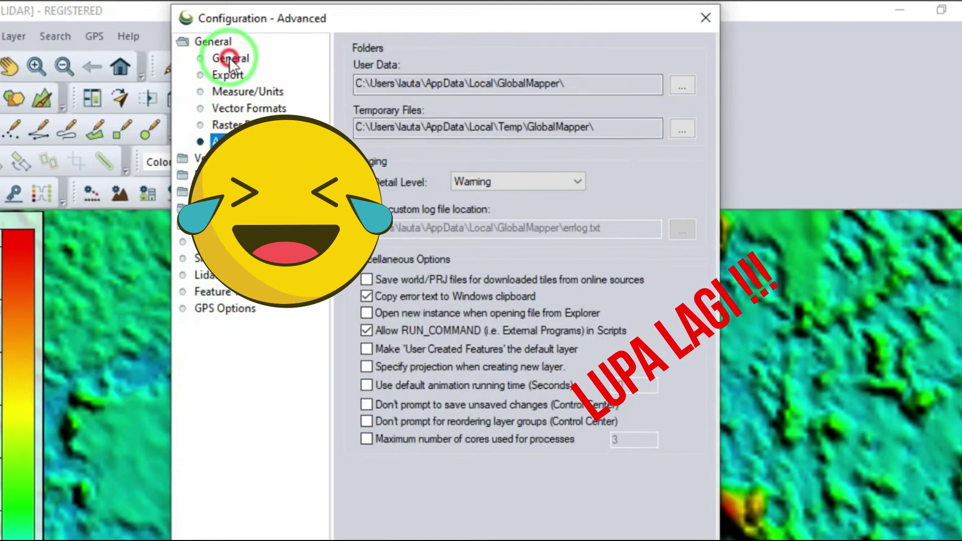
left_click(245, 56)
left_click(244, 73)
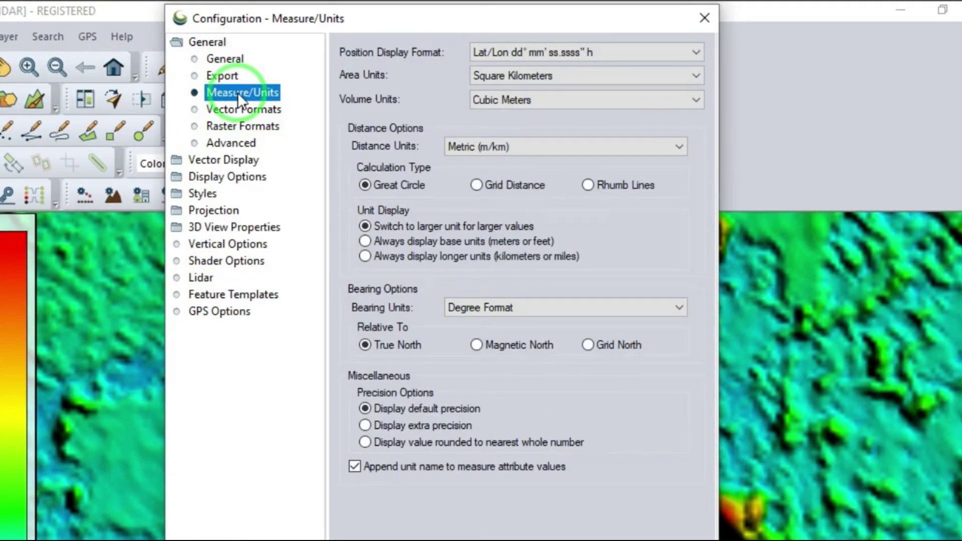
left_click(237, 107)
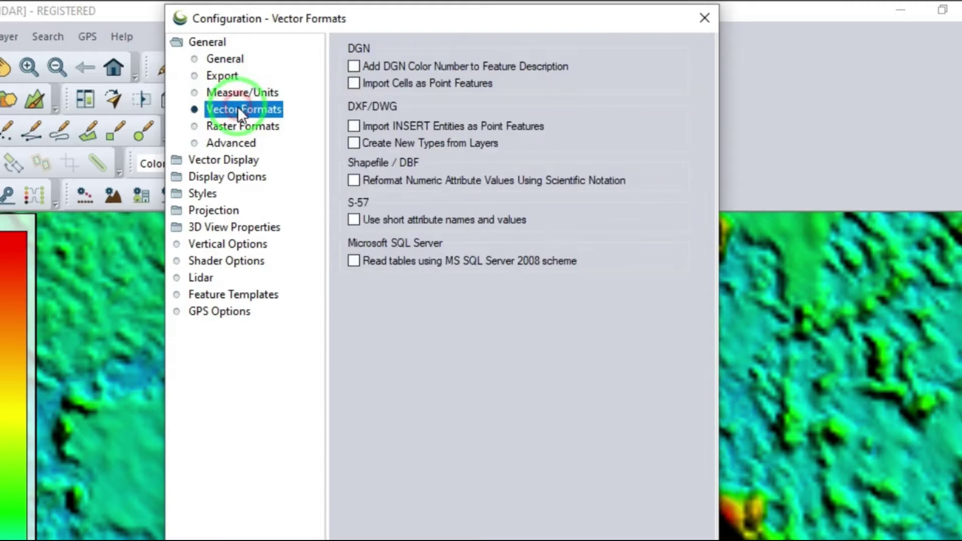
left_click(238, 160)
left_click(223, 144)
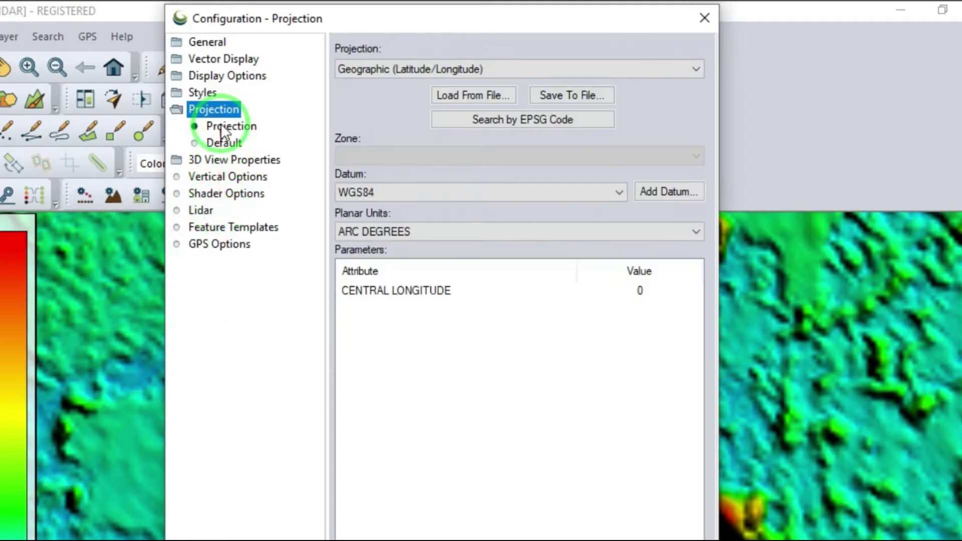
left_click(221, 123)
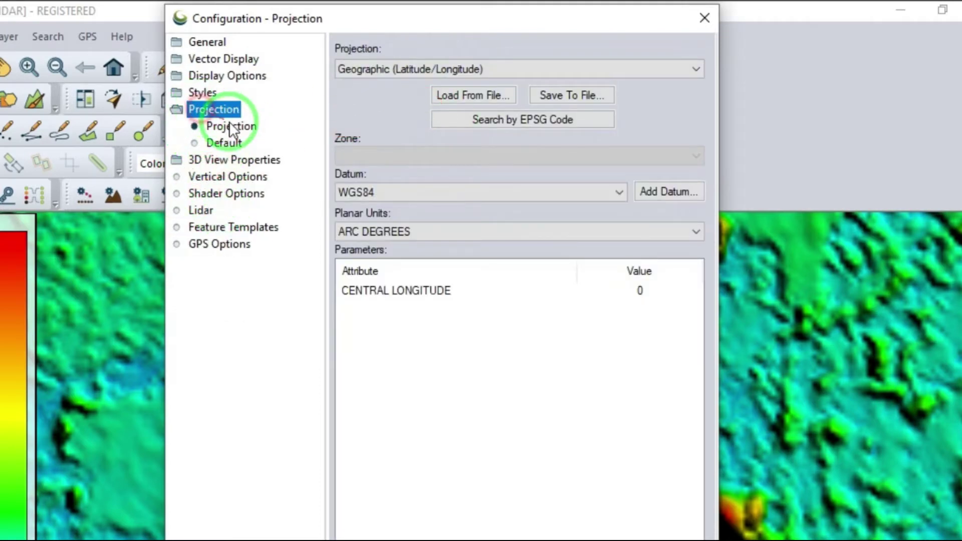
- Set the map projection to UTM, zone -49 (108°E - 114°E - Southern Hemisphere), with the WGS84 datum and meters as planar units
left_click(438, 65)
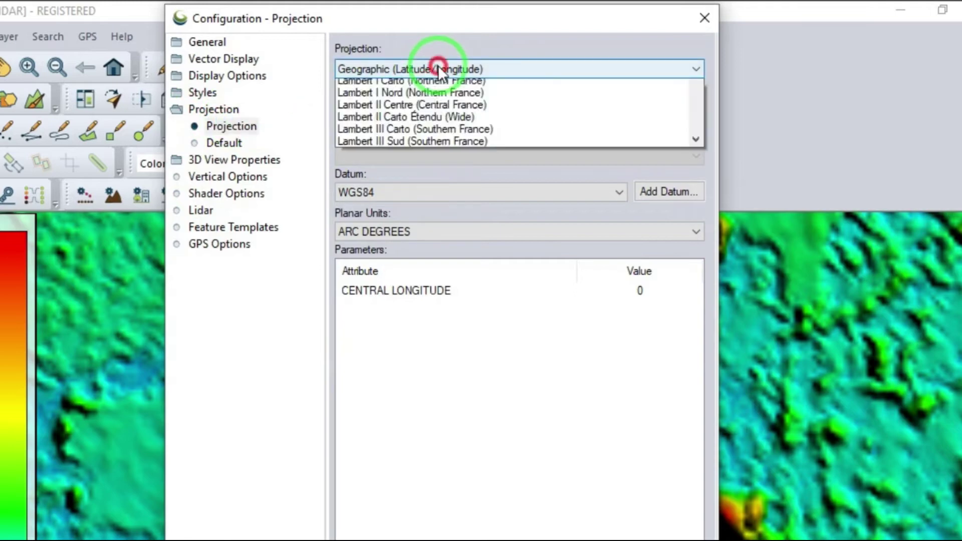
scroll(527, 341, "down", 1)
scroll(531, 348, "down", 15)
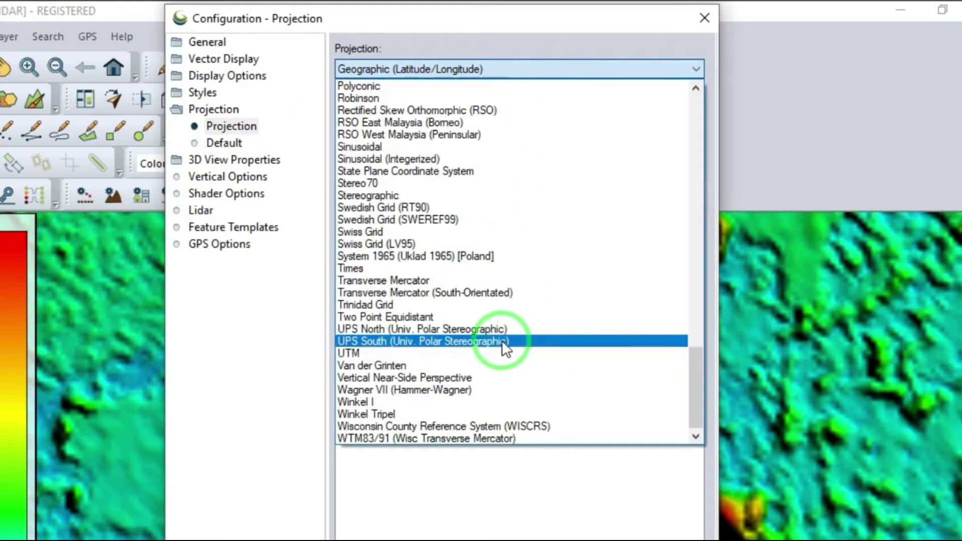
left_click(405, 351)
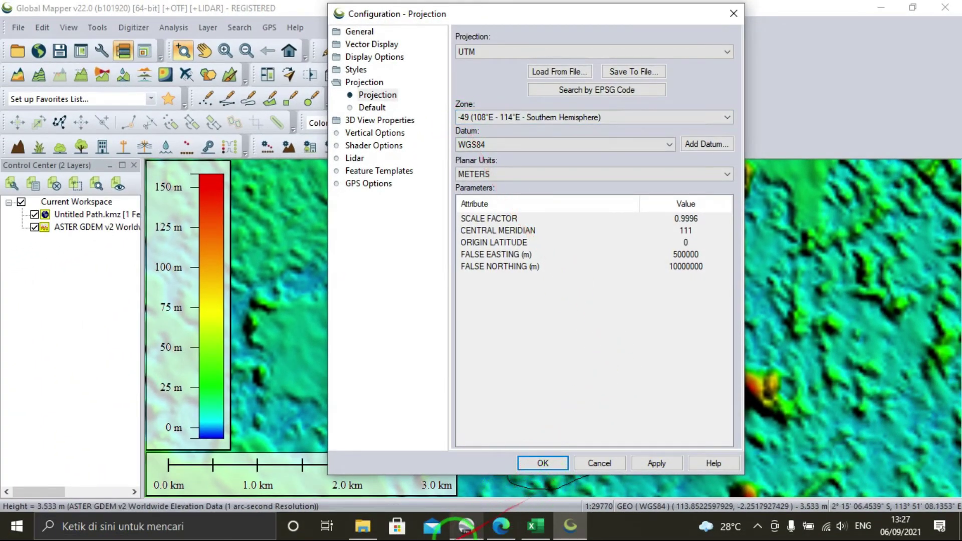
- Switch to Google Earth Pro to check the UTM zone of the path's area, and return to Global Mapper
left_click(458, 528)
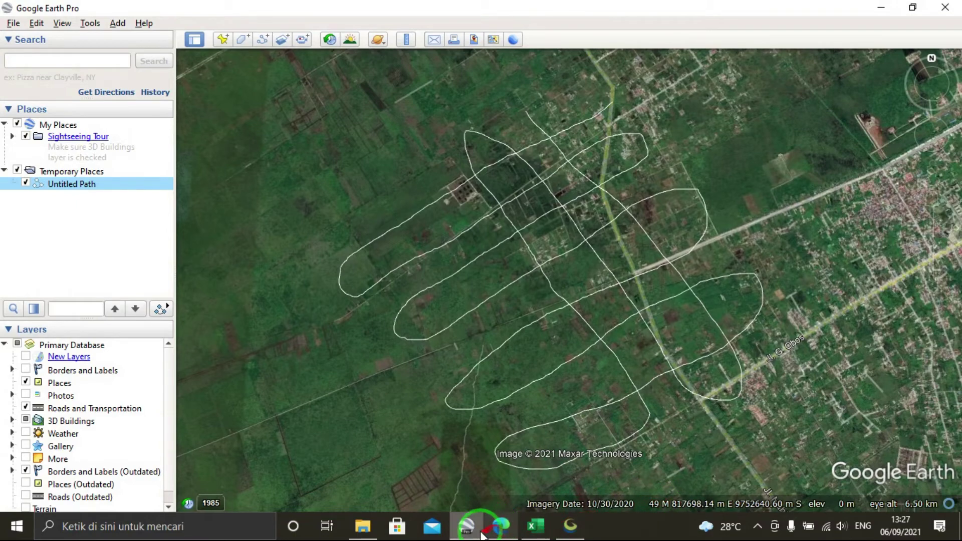
mouse_move(567, 525)
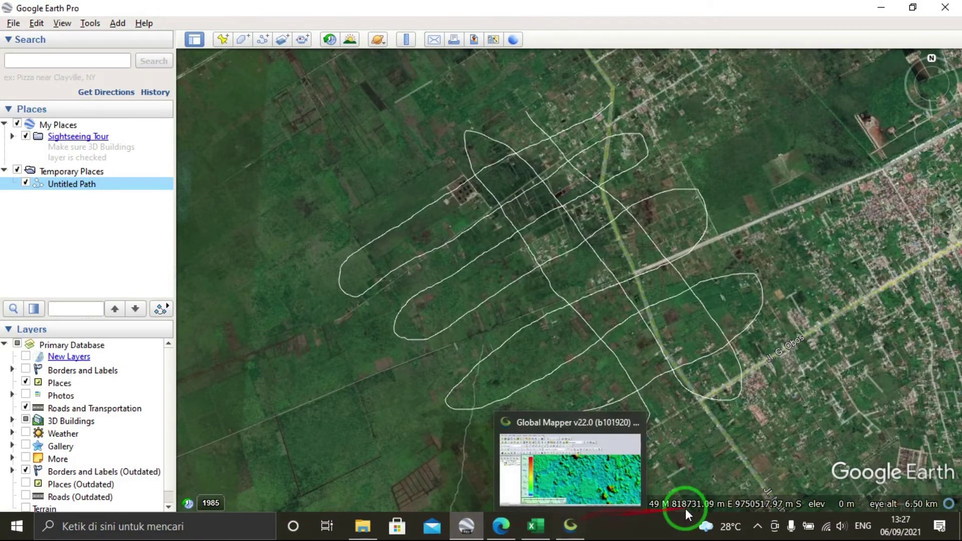
left_click(569, 526)
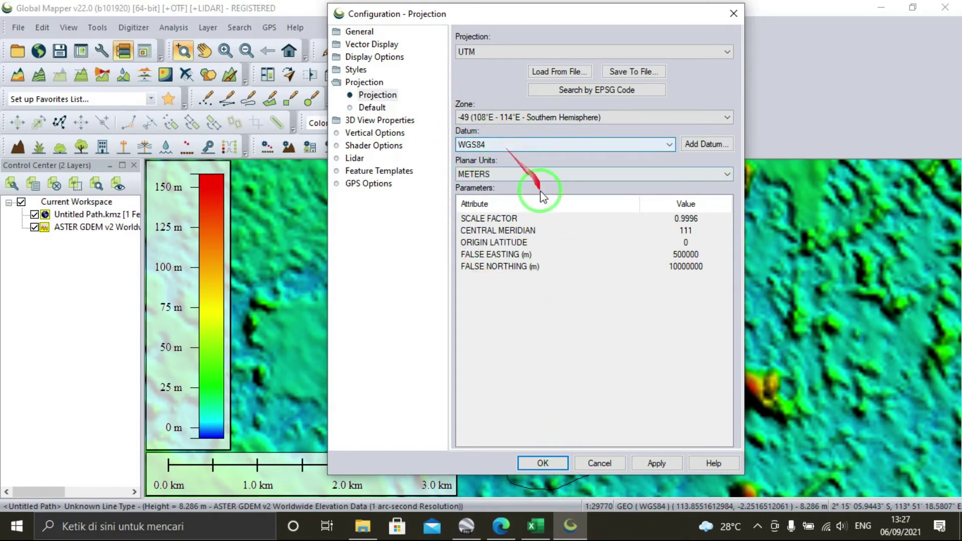
- Apply the UTM projection settings and close the configuration
left_click(656, 464)
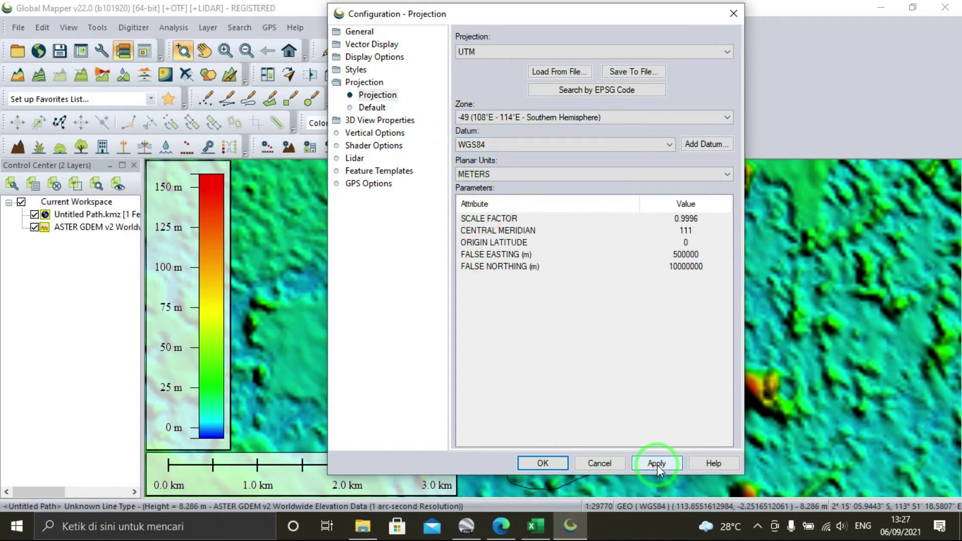
left_click(563, 466)
left_click(613, 233)
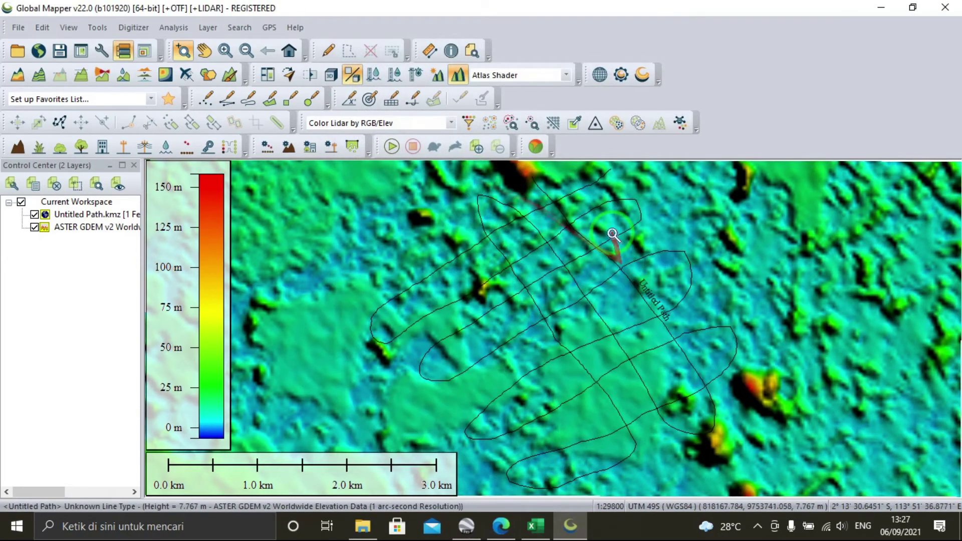
- Start a vector/lidar export of the loaded data in XYZ (Simple ASCII) Text File format
left_click(33, 29)
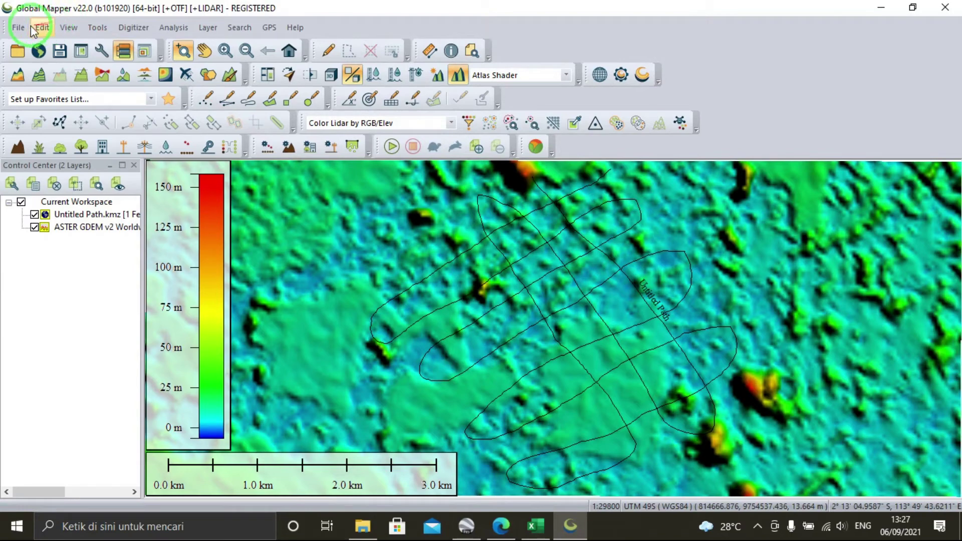
left_click(18, 28)
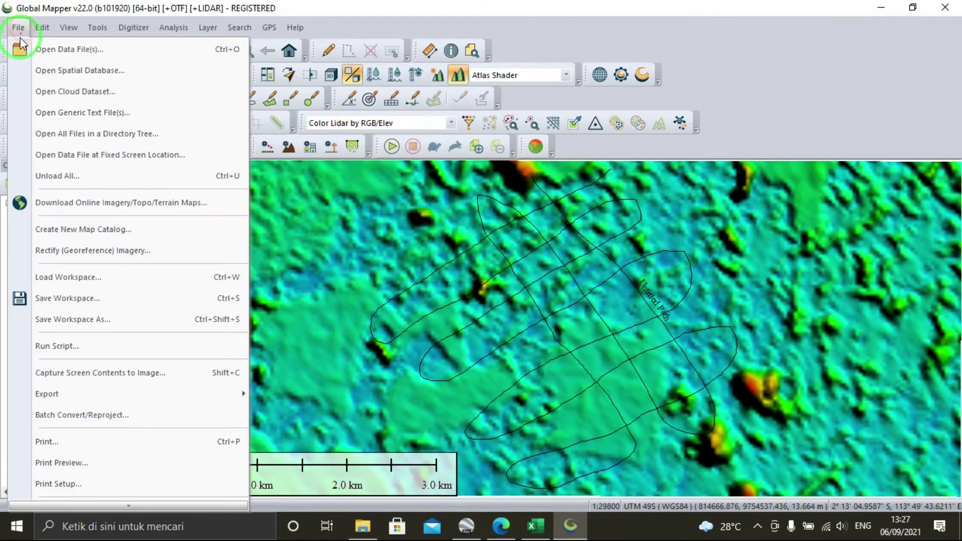
left_click(122, 396)
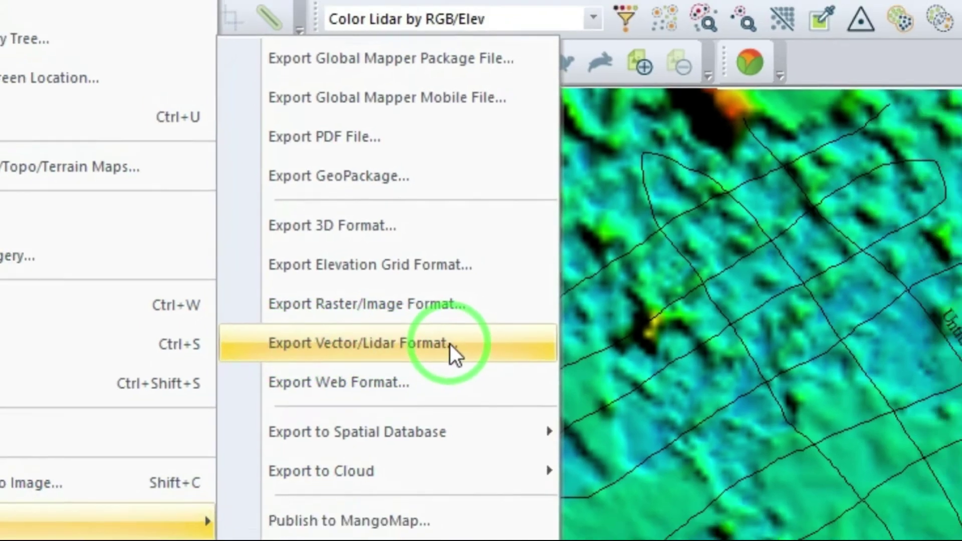
left_click(461, 350)
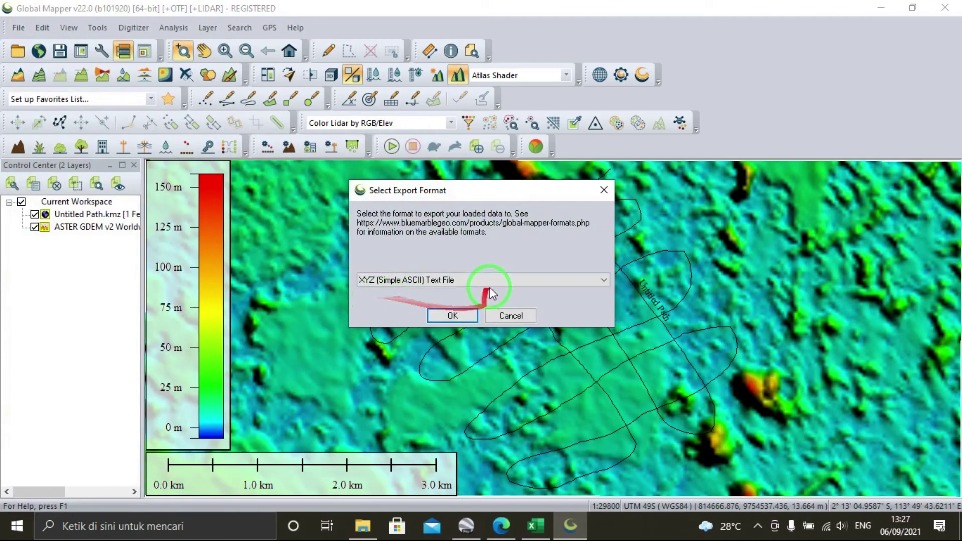
left_click(492, 281)
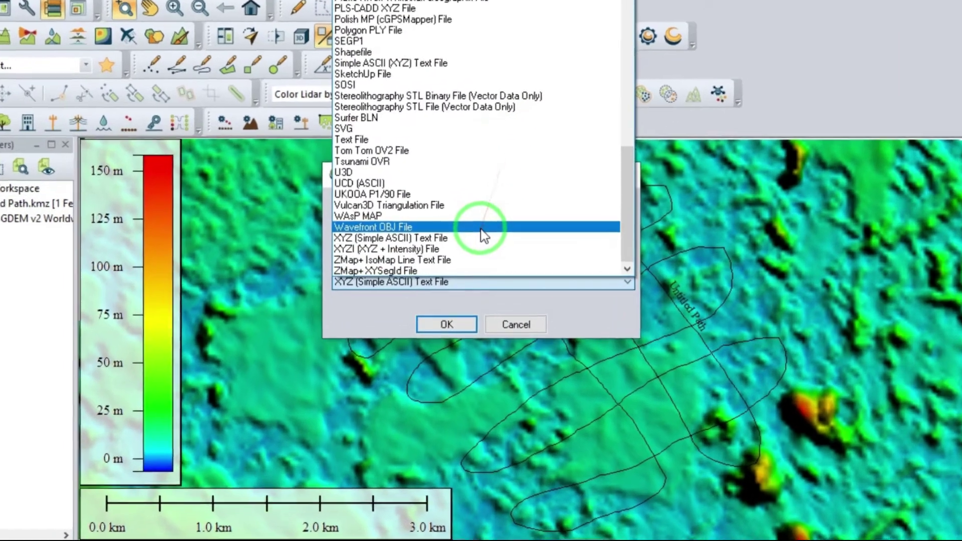
left_click(478, 238)
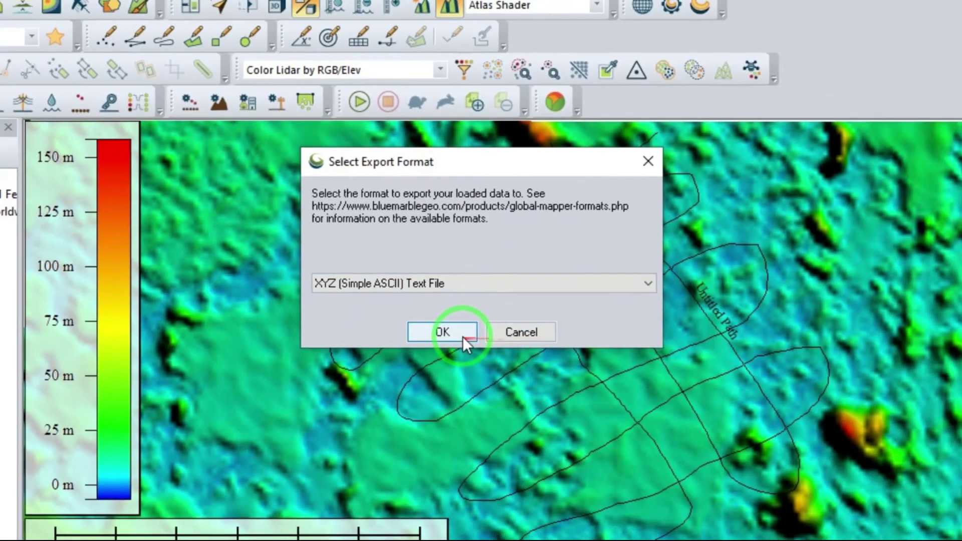
left_click(460, 334)
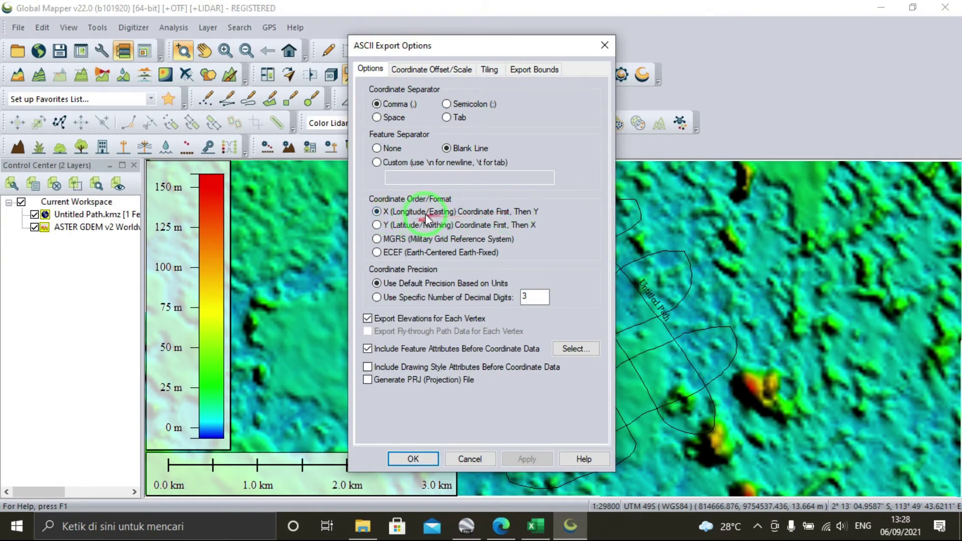
- Accept the comma-separated, X-first export options with elevations for each vertex, and save the export on the Desktop as test
left_click(436, 459)
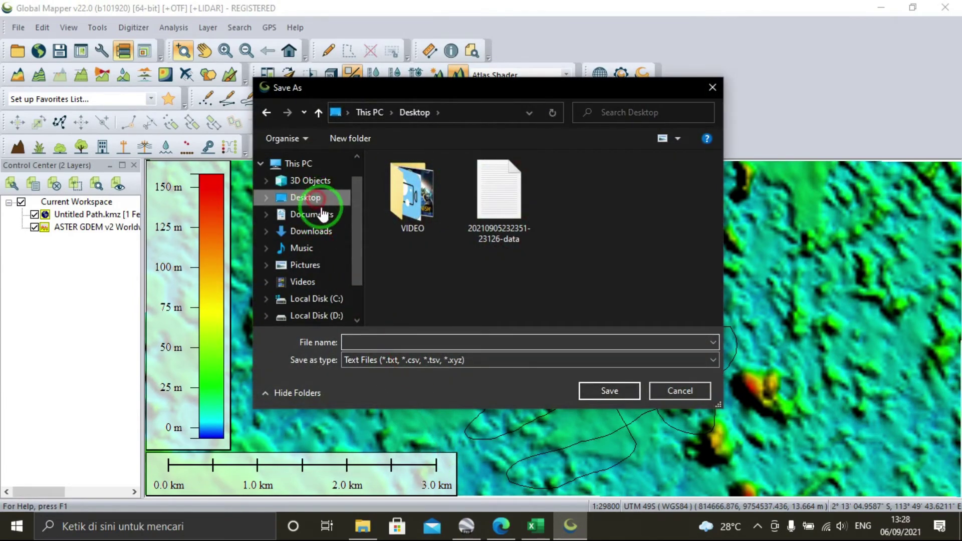
left_click(391, 344)
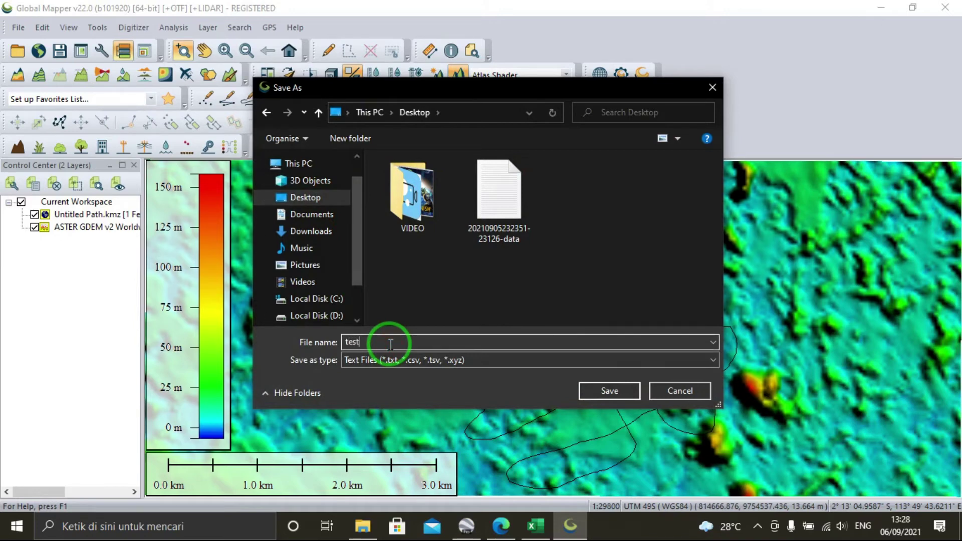
left_click(604, 390)
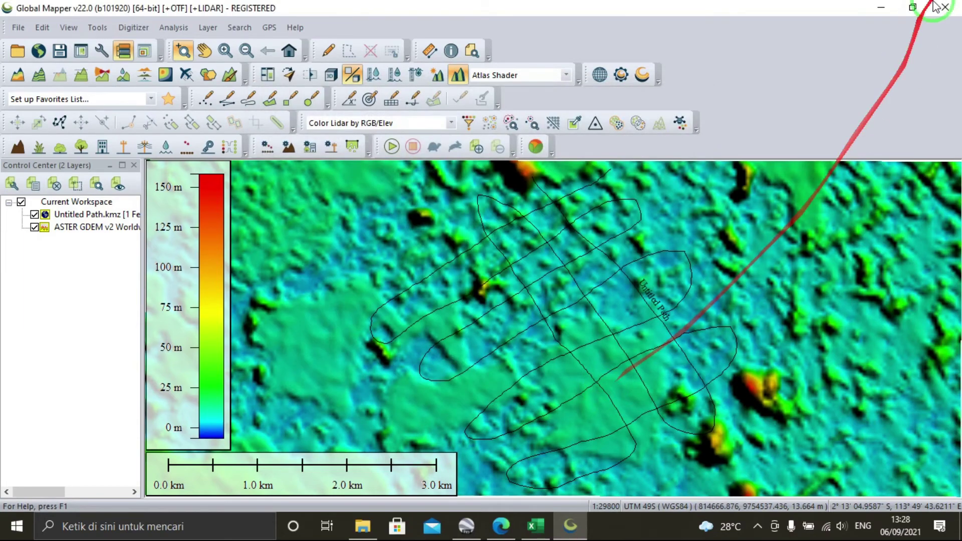
- Minimize the open windows and open the exported test text file from the desktop
left_click(887, 13)
left_click(888, 12)
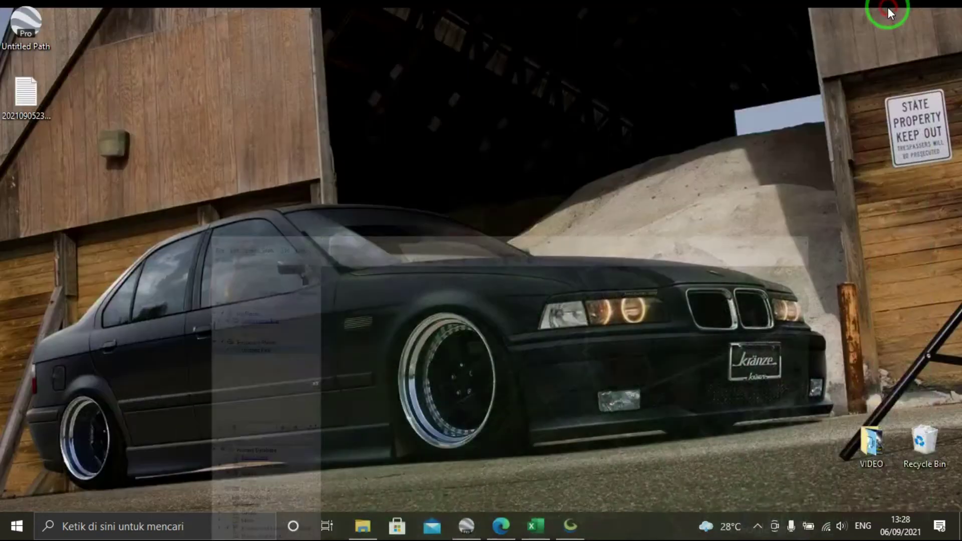
double_click(12, 172)
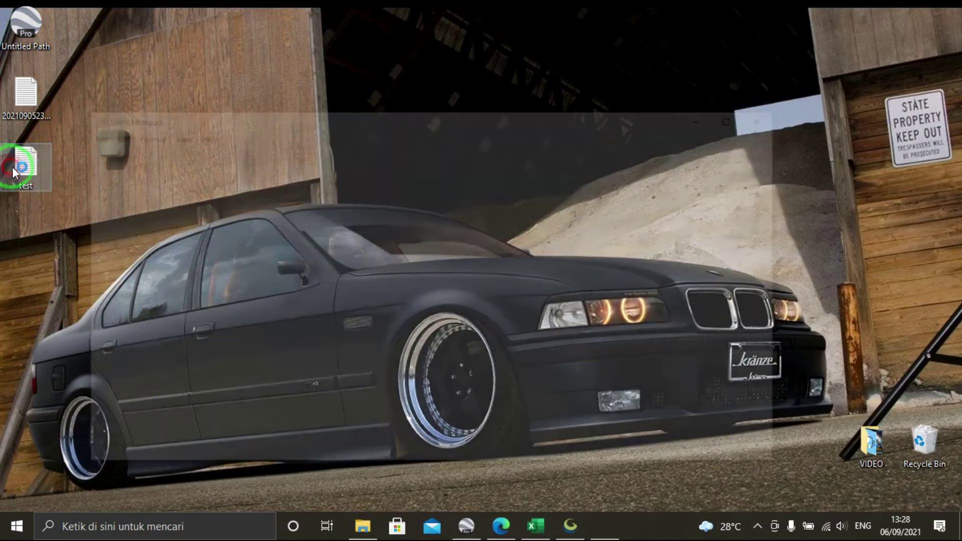
- Select and copy the entire contents of the test text file
left_click(110, 222)
left_click(92, 199)
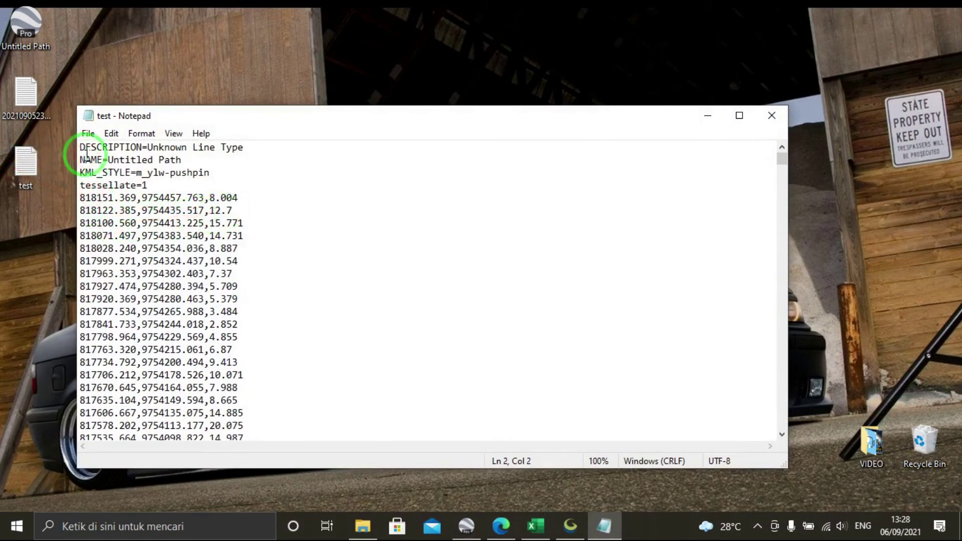
key("ctrl+a")
right_click(115, 176)
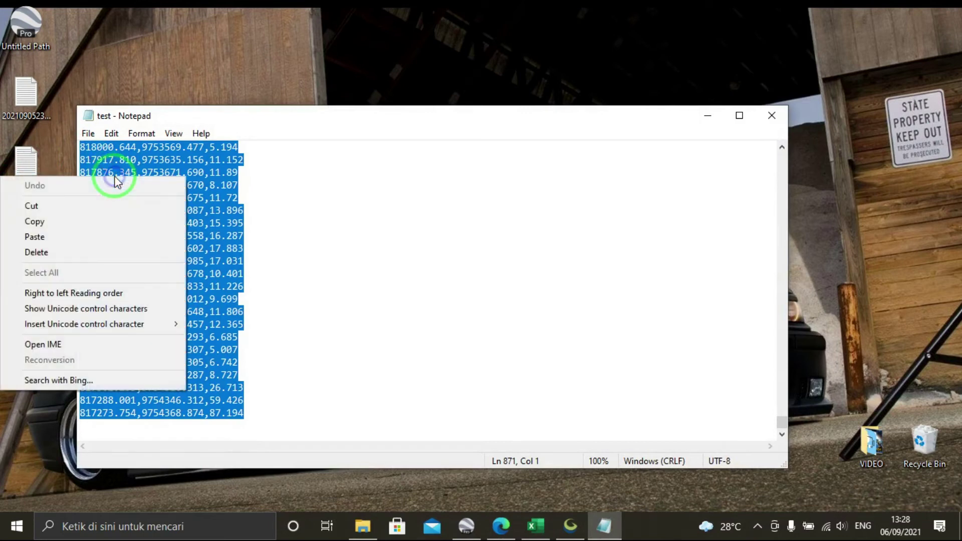
left_click(108, 229)
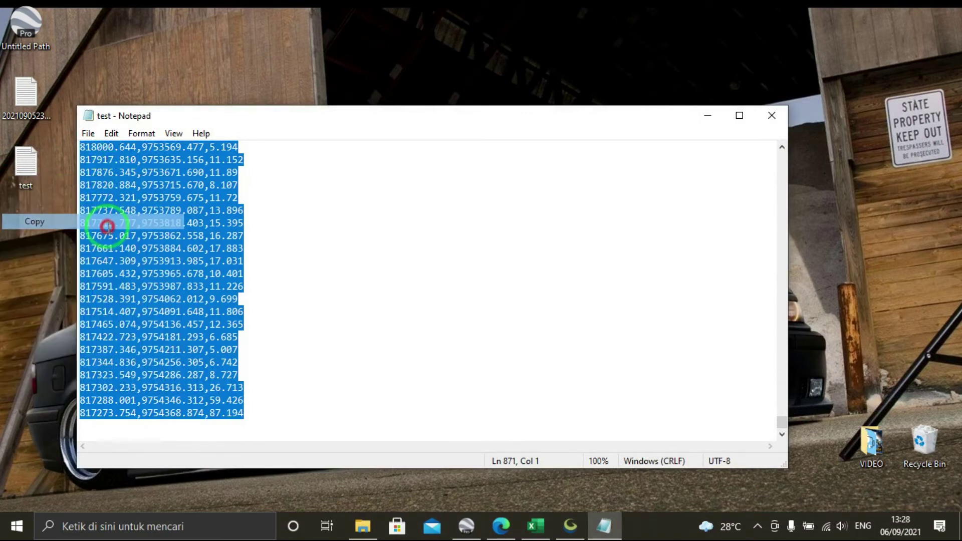
- Switch to Excel, paste the copied coordinate text starting at cell H1, and clear the four description lines in H1:H4
left_click(534, 526)
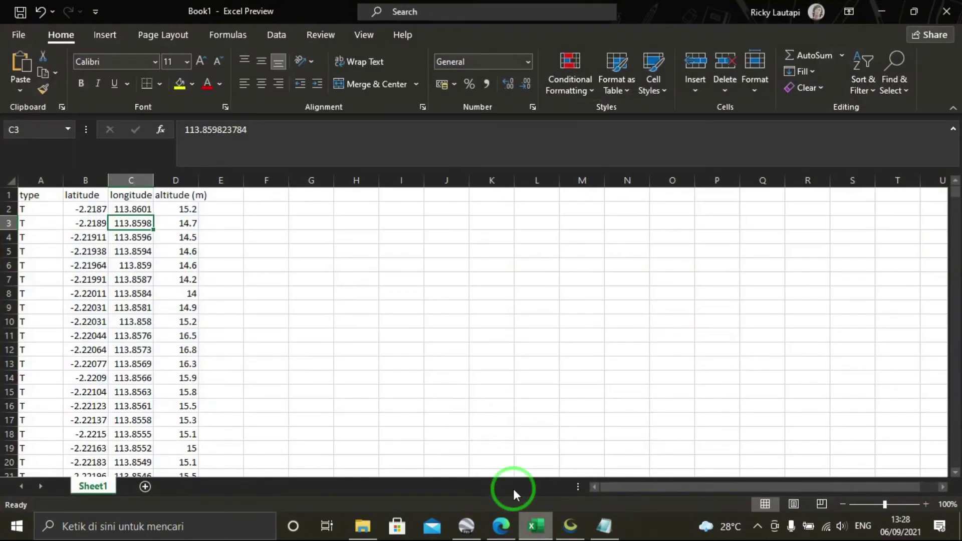
left_click(366, 197)
right_click(367, 196)
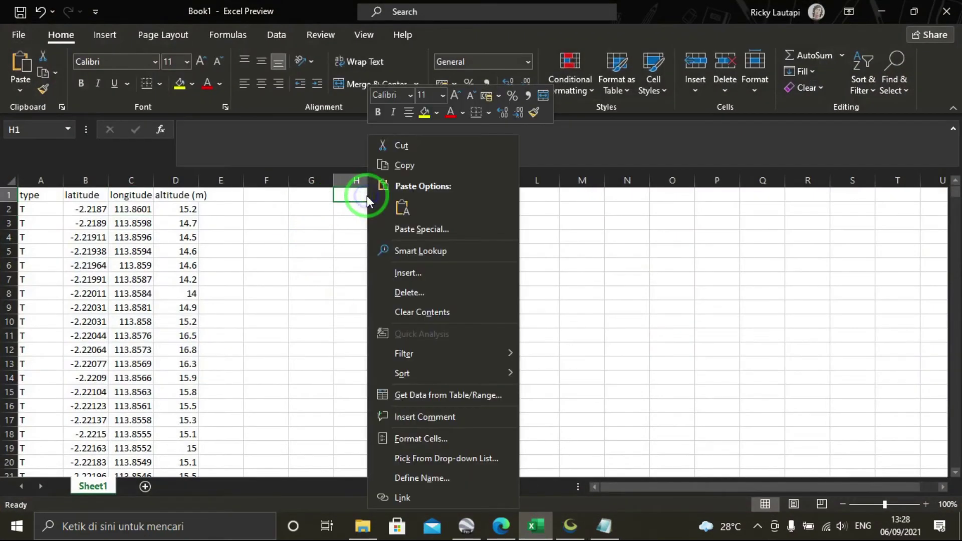
left_click(402, 203)
left_click(536, 266)
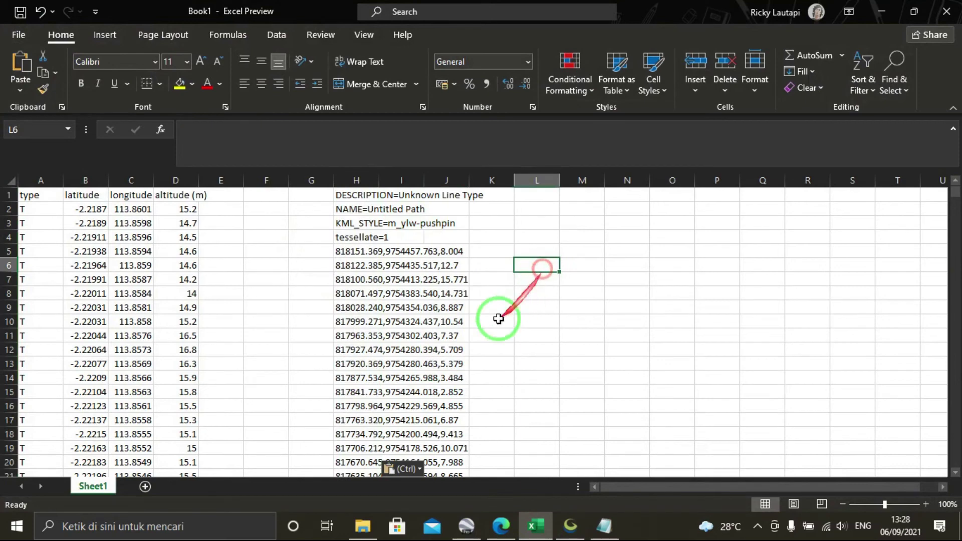
left_click_drag(347, 196, 345, 229)
key("Delete")
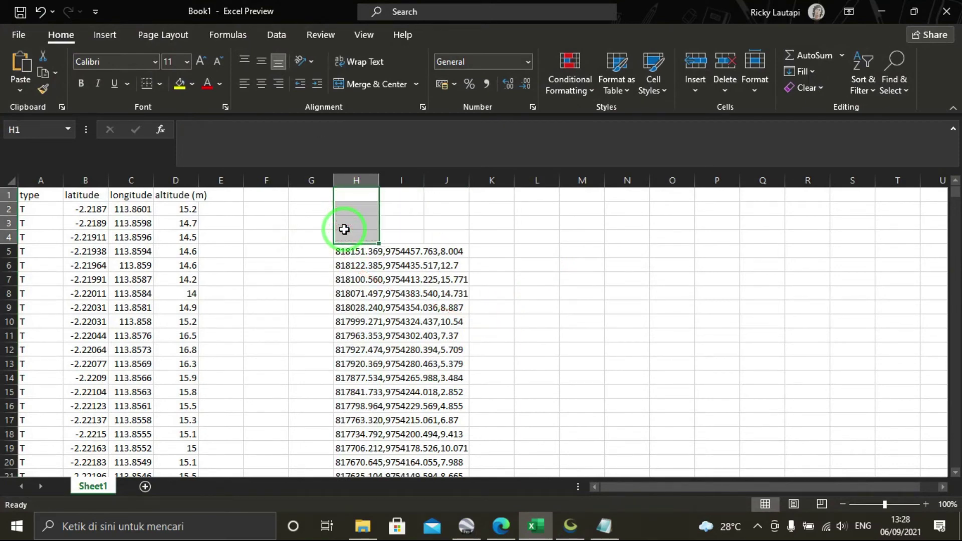
- Split the pasted coordinate text from H5 to the end of the data into separate columns with Text to Columns, delimited by comma
left_click(367, 252)
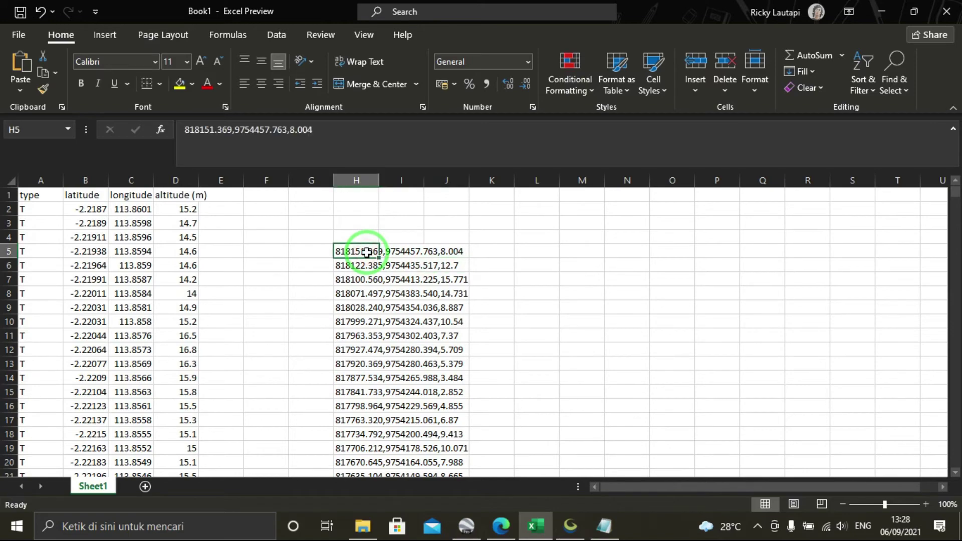
key("ctrl+shift+Down")
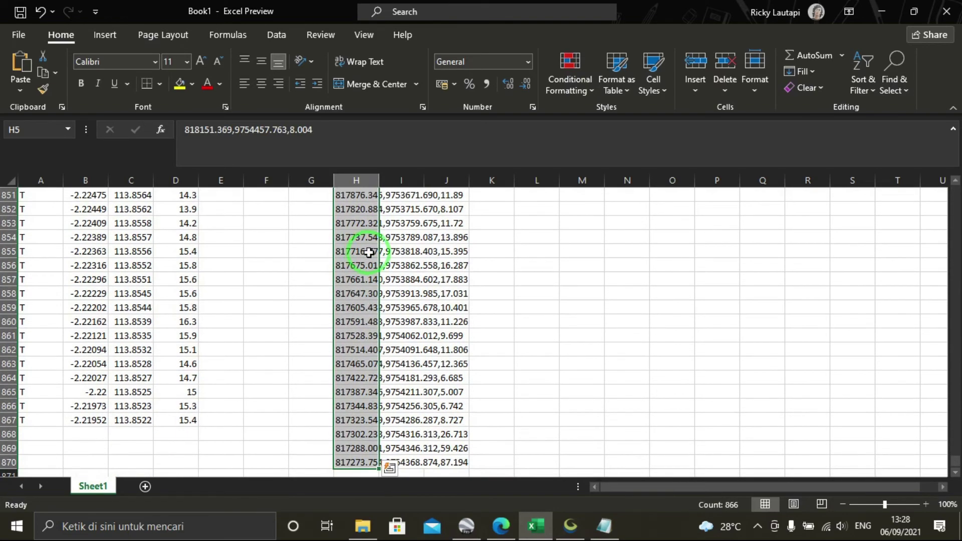
scroll(366, 231, "up", 13)
left_click(284, 38)
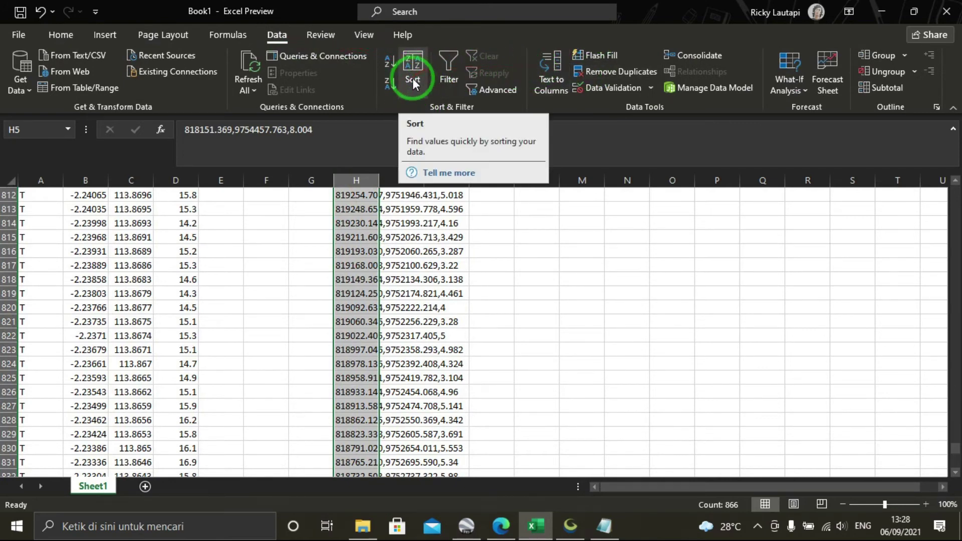
left_click(550, 78)
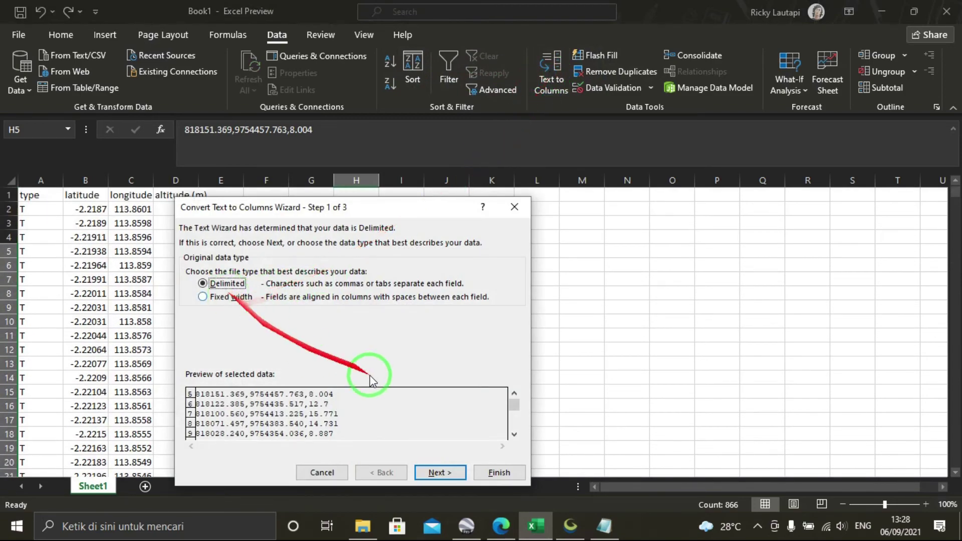
left_click(436, 471)
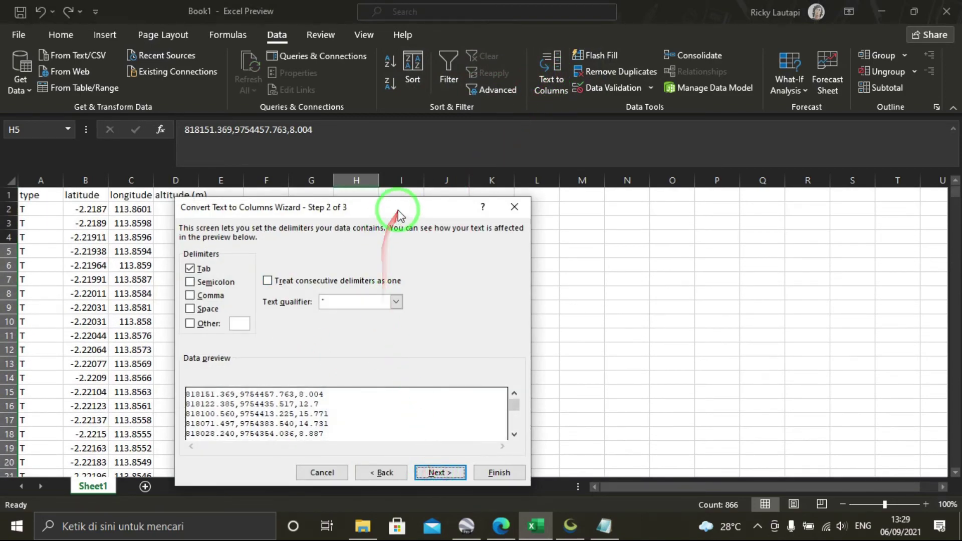
left_click_drag(397, 211, 738, 194)
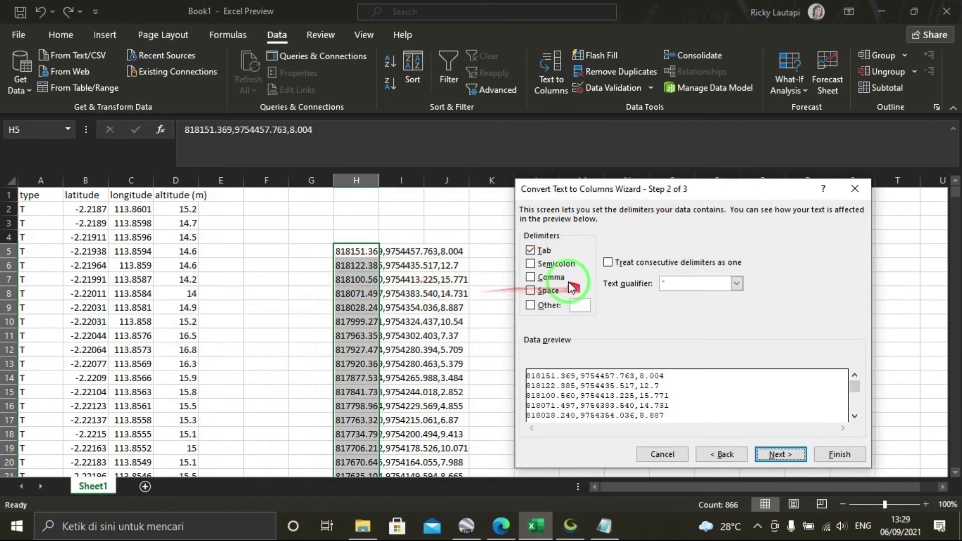
left_click(551, 283)
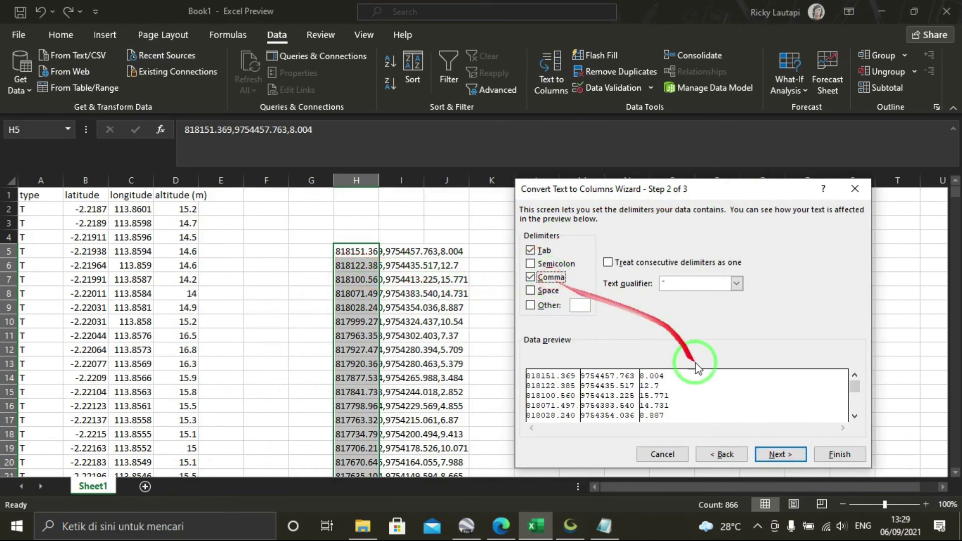
left_click(775, 455)
left_click(837, 453)
left_click(674, 321)
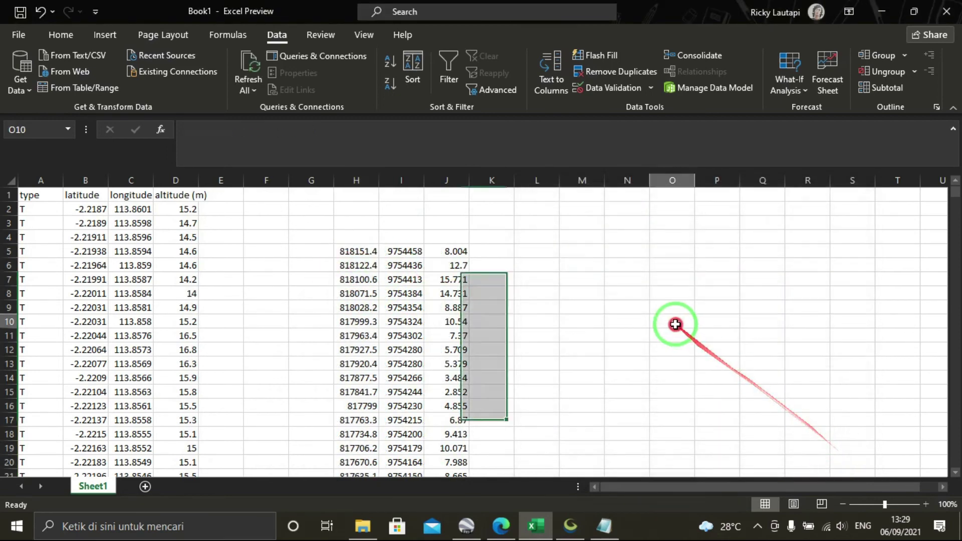
- Enter the headers X, Y and Z in cells H4, I4 and J4 above the split coordinate columns
left_click(350, 234)
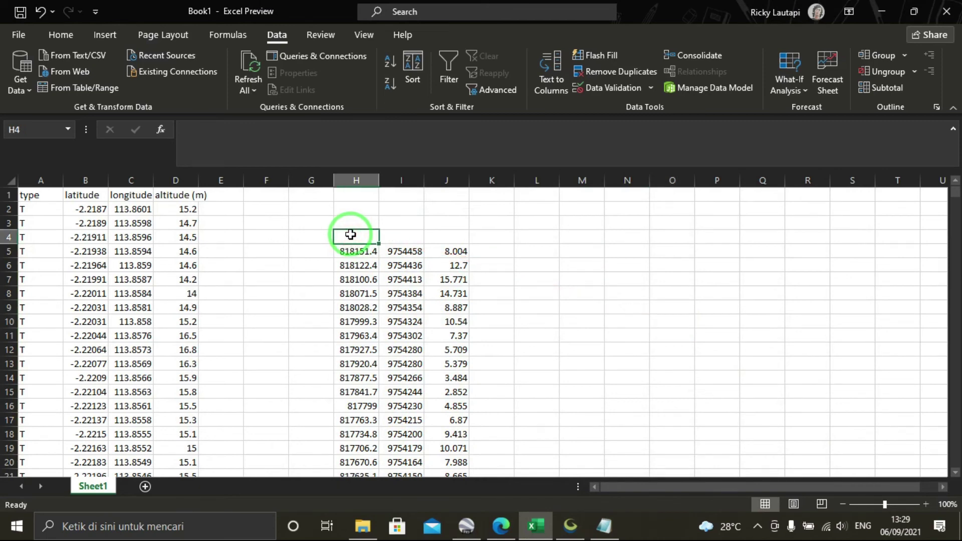
type("x")
key("Tab")
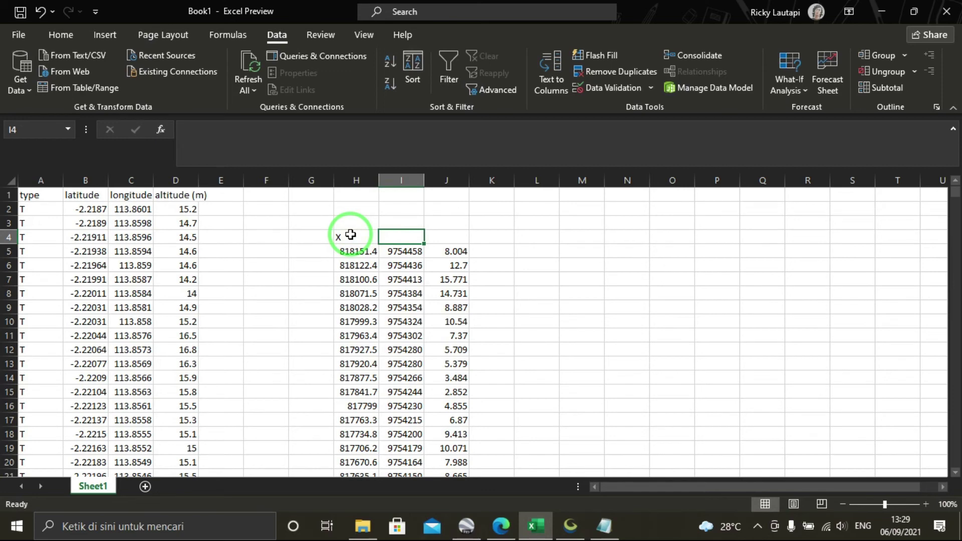
type("Y")
key("Tab")
type("Z")
key("Tab")
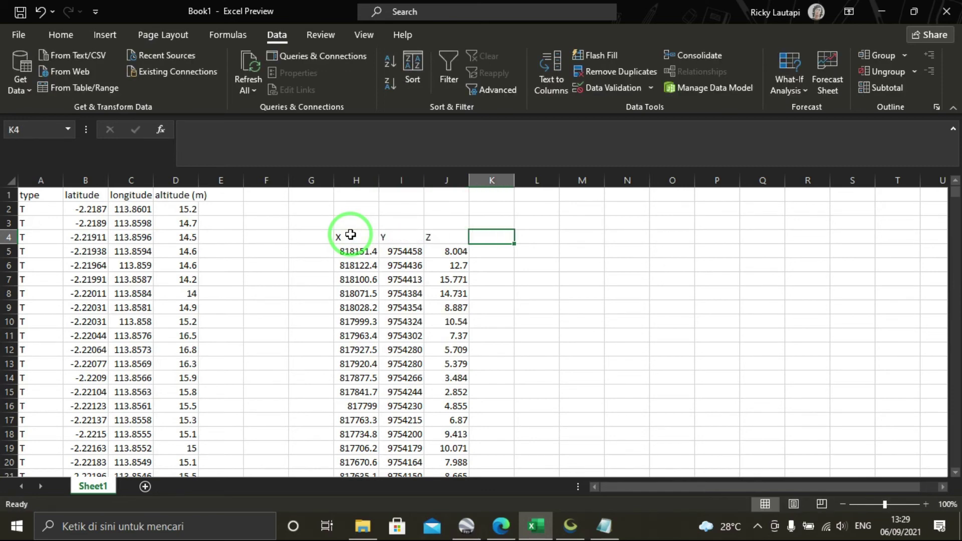
- Move the whole X, Y, Z table from row 4 up so that it starts at cell H1
left_click(351, 235)
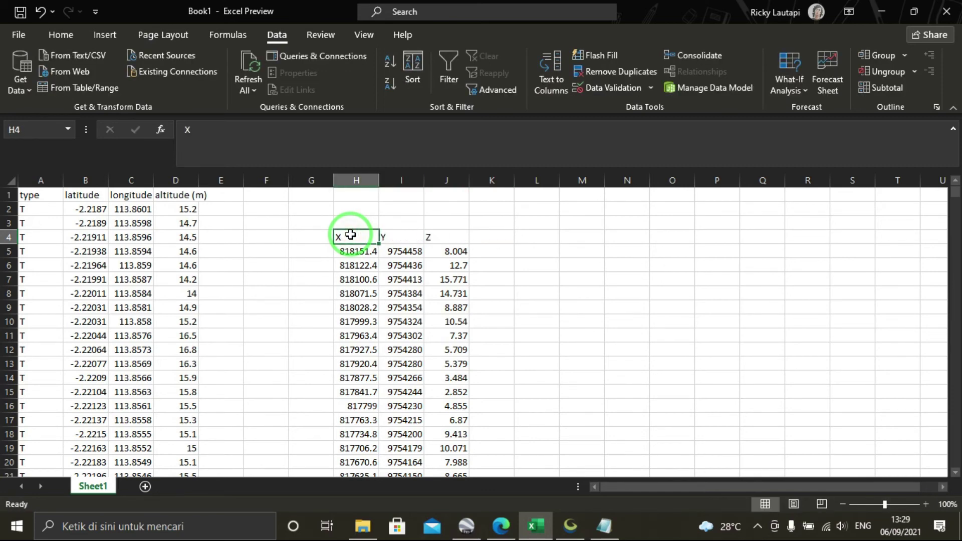
key("ctrl+shift+Right")
key("ctrl+shift+Down")
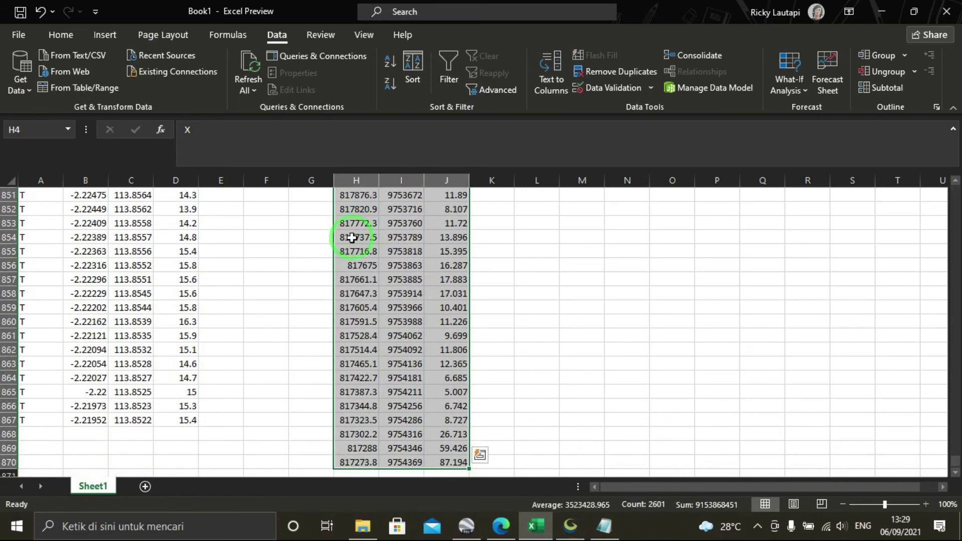
left_click_drag(954, 466, 945, 168)
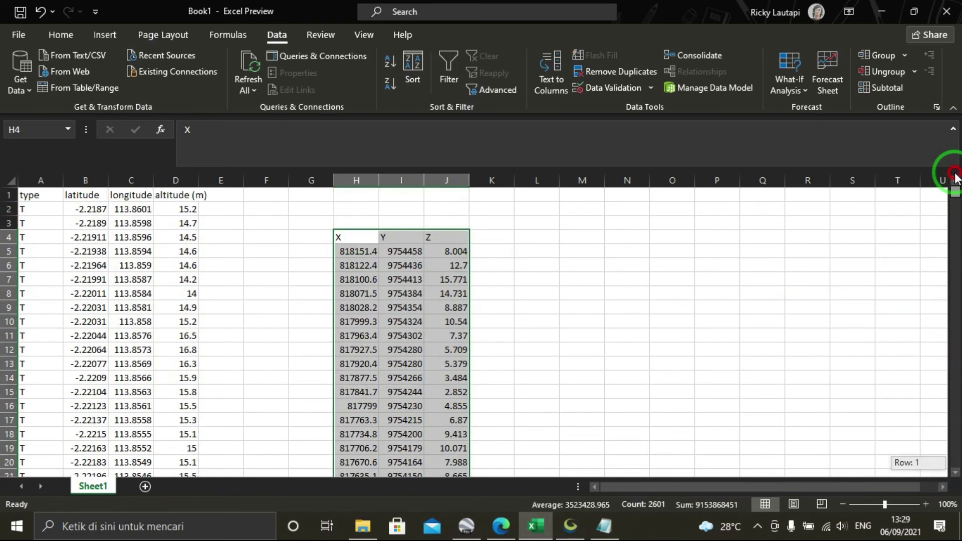
left_click_drag(369, 230, 353, 195)
left_click(581, 265)
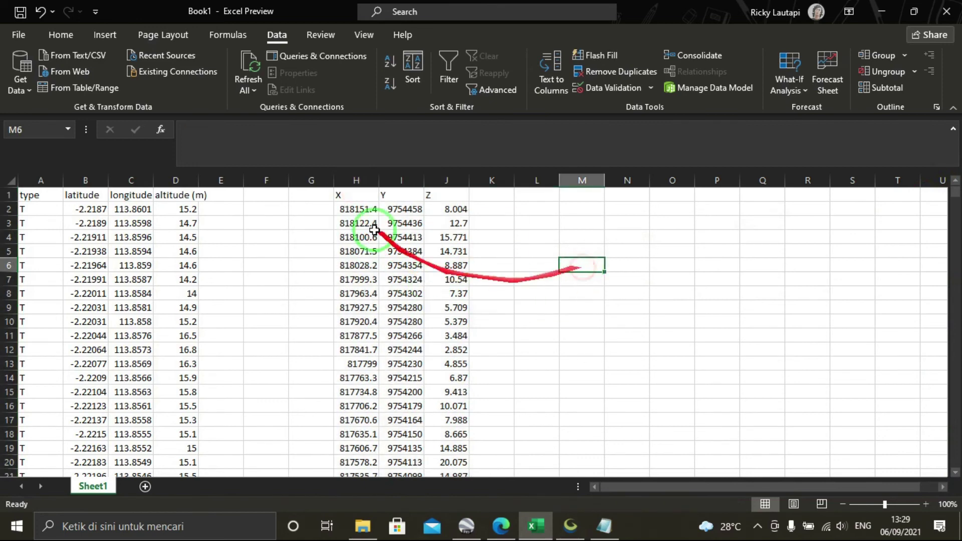
- Make row 1 slightly taller and center the headers in A1:J1 both horizontally and vertically
left_click(340, 195)
left_click_drag(14, 202, 120, 218)
left_click(401, 278)
left_click_drag(272, 219, 431, 208)
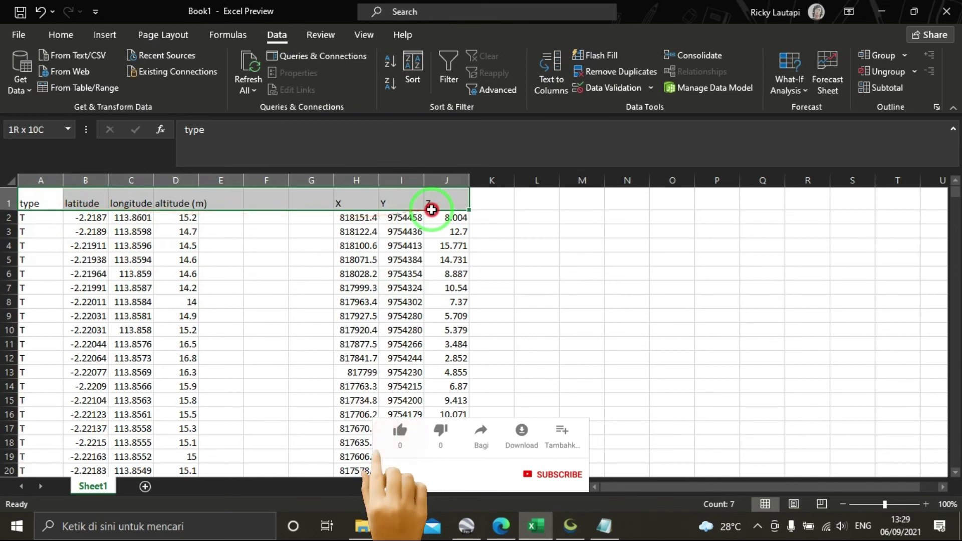
left_click(57, 36)
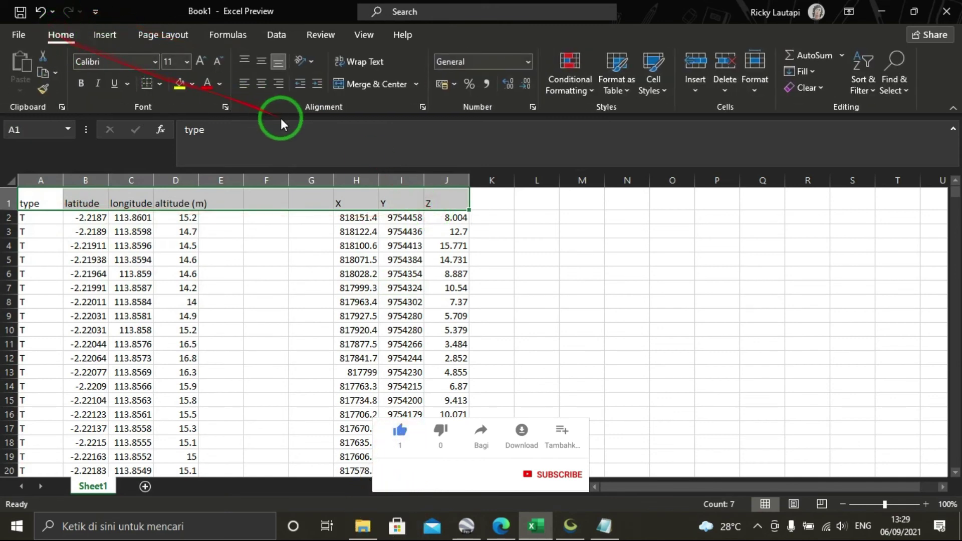
left_click(259, 89)
left_click(262, 62)
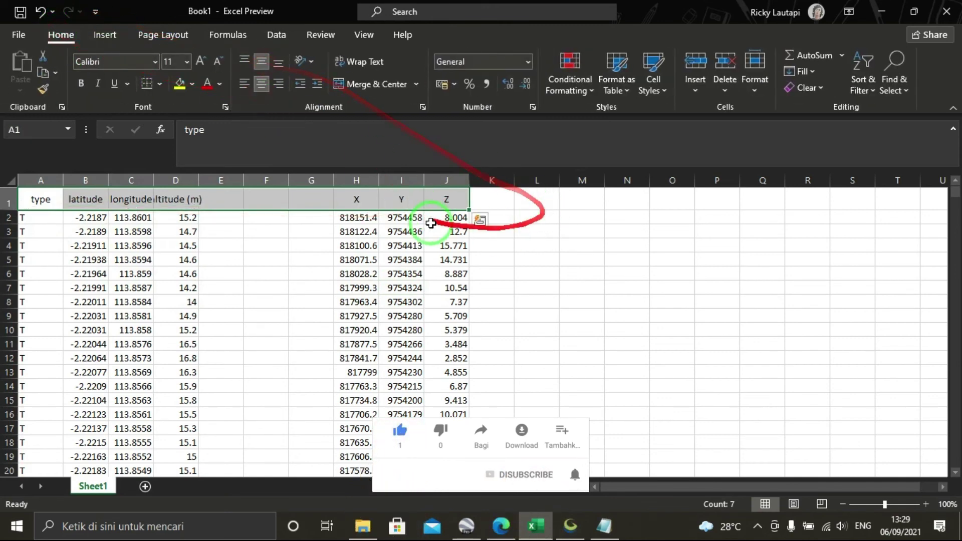
- Compare the X, Y, Z coordinates in columns H to J with the latitude, longitude and altitude values in columns B to D
left_click(392, 243)
left_click_drag(358, 198, 486, 207)
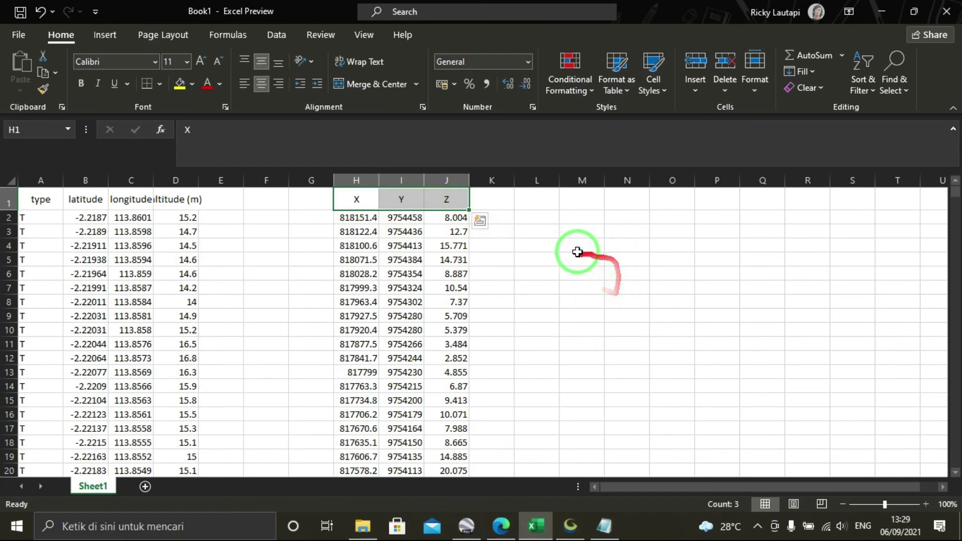
left_click(403, 259)
left_click(50, 199)
left_click_drag(354, 219, 453, 218)
left_click_drag(464, 273, 389, 239)
left_click(348, 232)
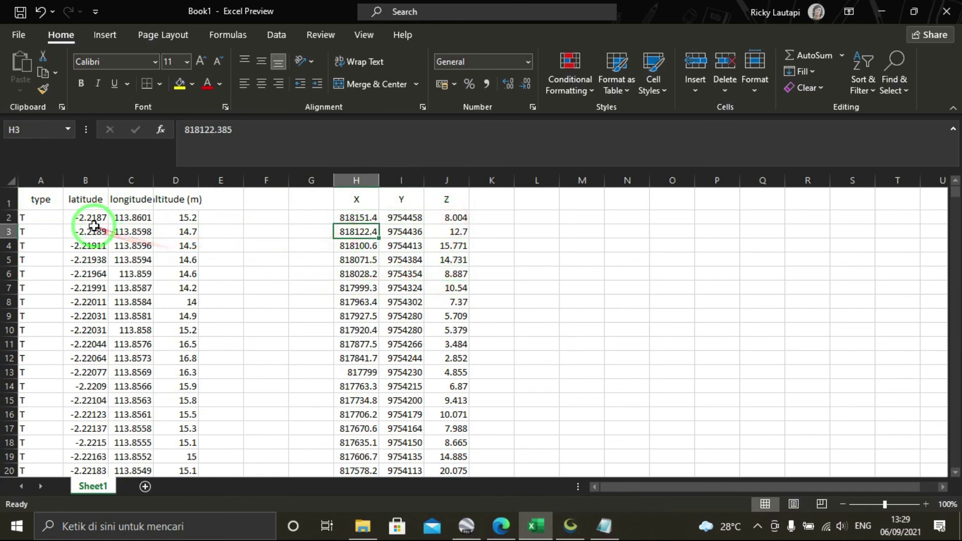
left_click_drag(87, 216, 140, 253)
left_click(101, 244)
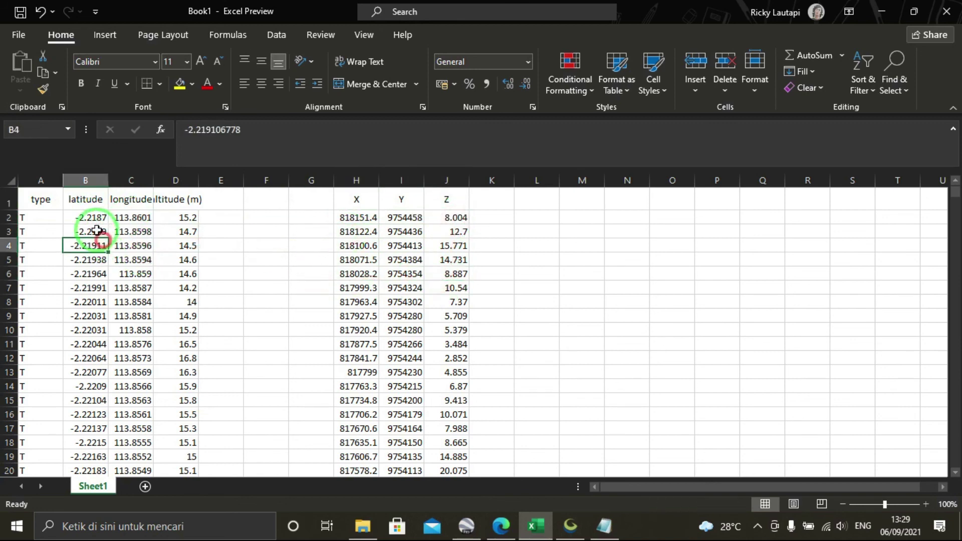
left_click_drag(87, 217, 171, 219)
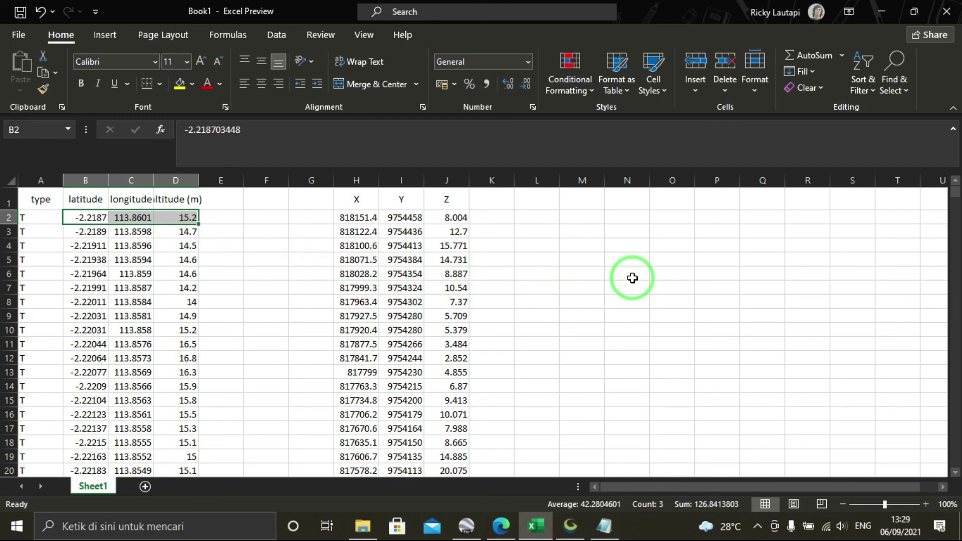
- Minimize the Excel and Notepad windows and refresh the desktop
left_click(881, 12)
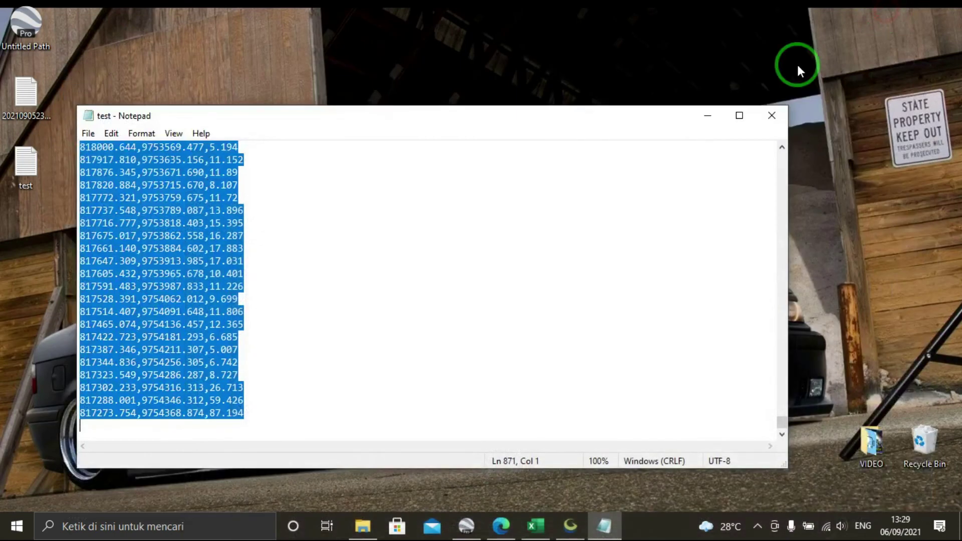
left_click(707, 115)
right_click(570, 123)
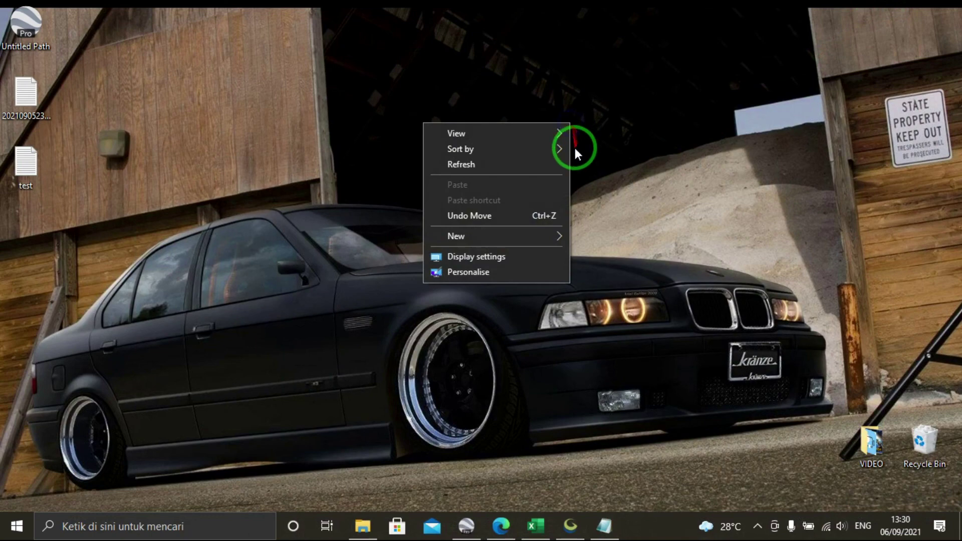
left_click(461, 164)
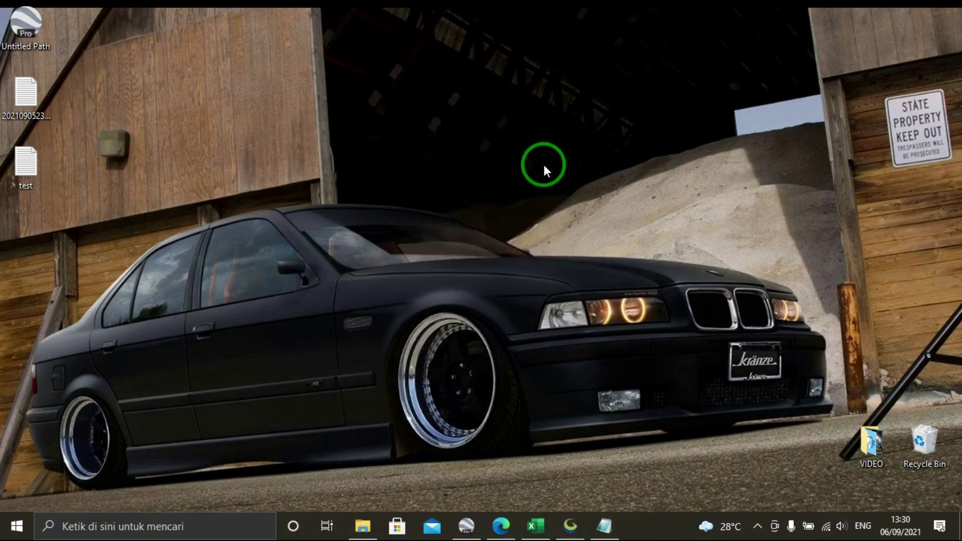